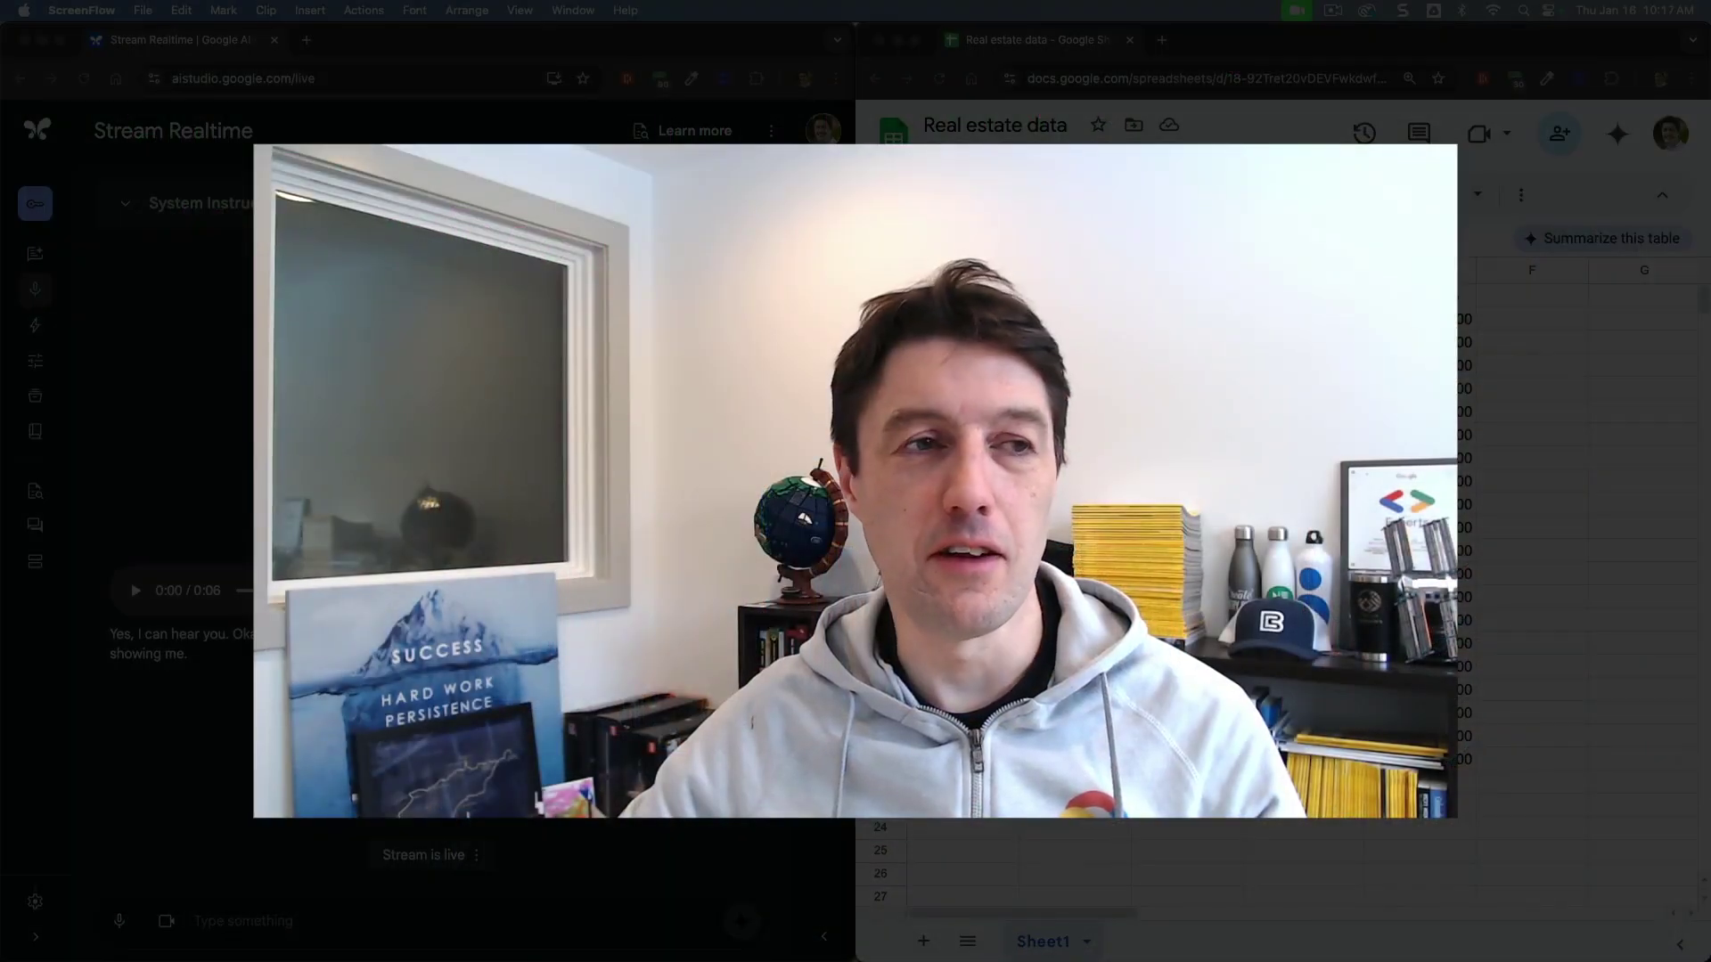
Step: Create a new untitled prompt in Google AI Studio and place the cursor in its prompt box
left_click(38, 130)
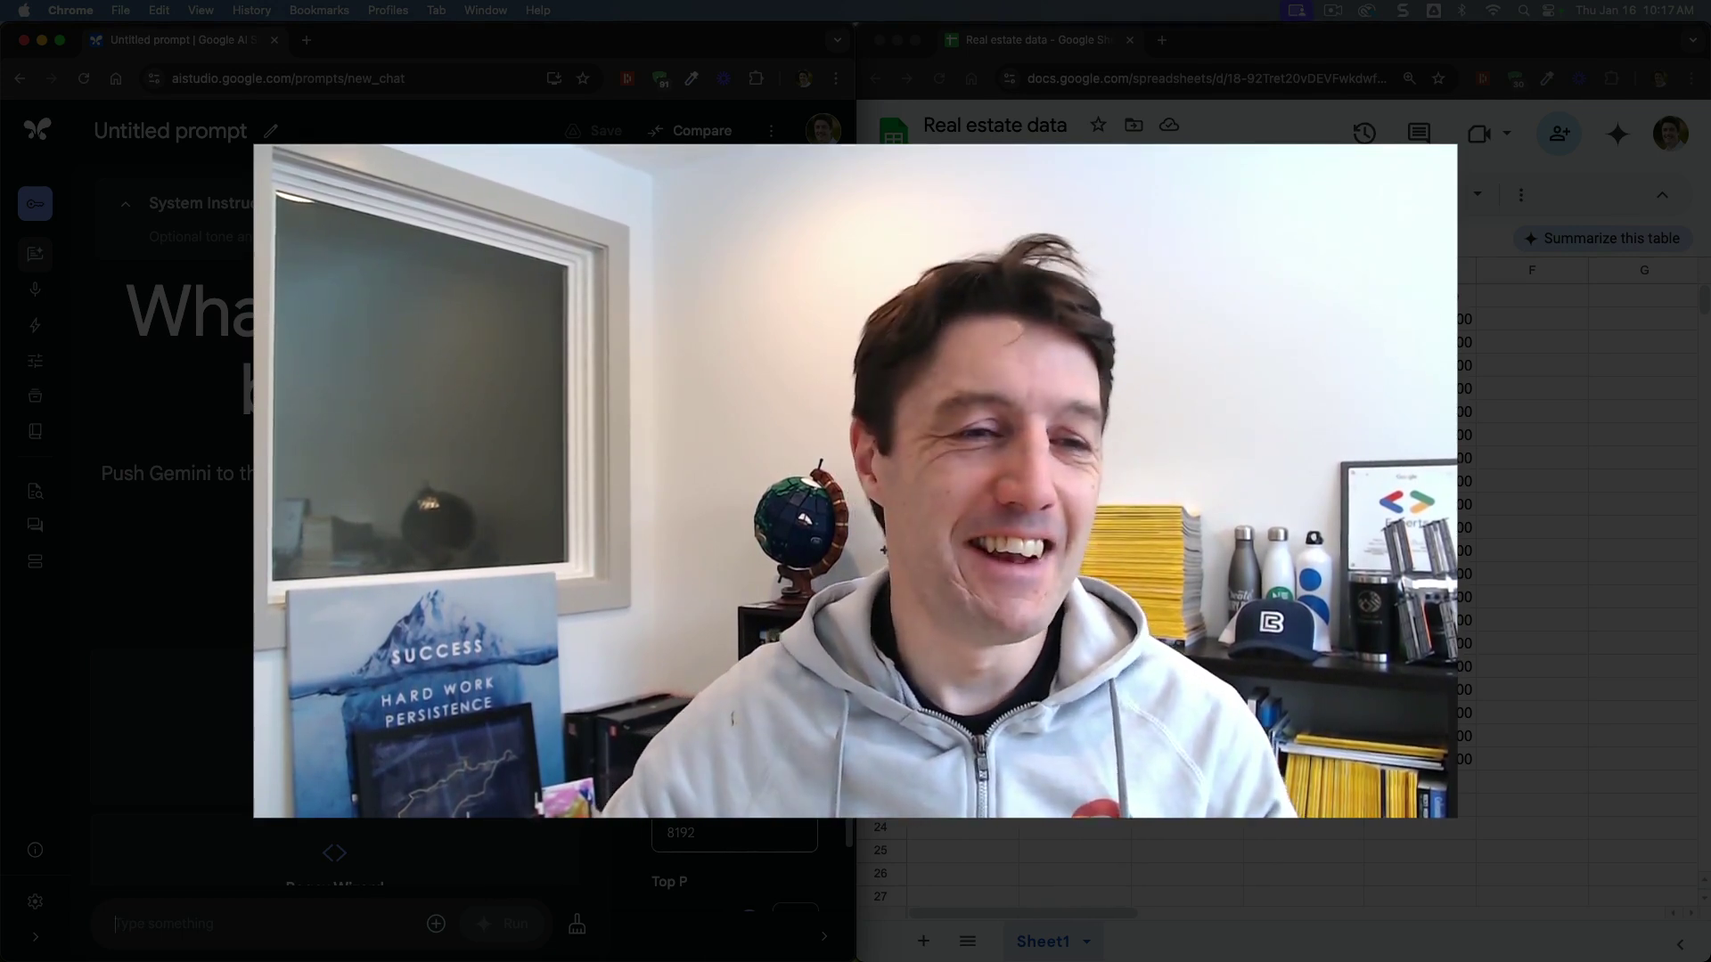
left_click(116, 923)
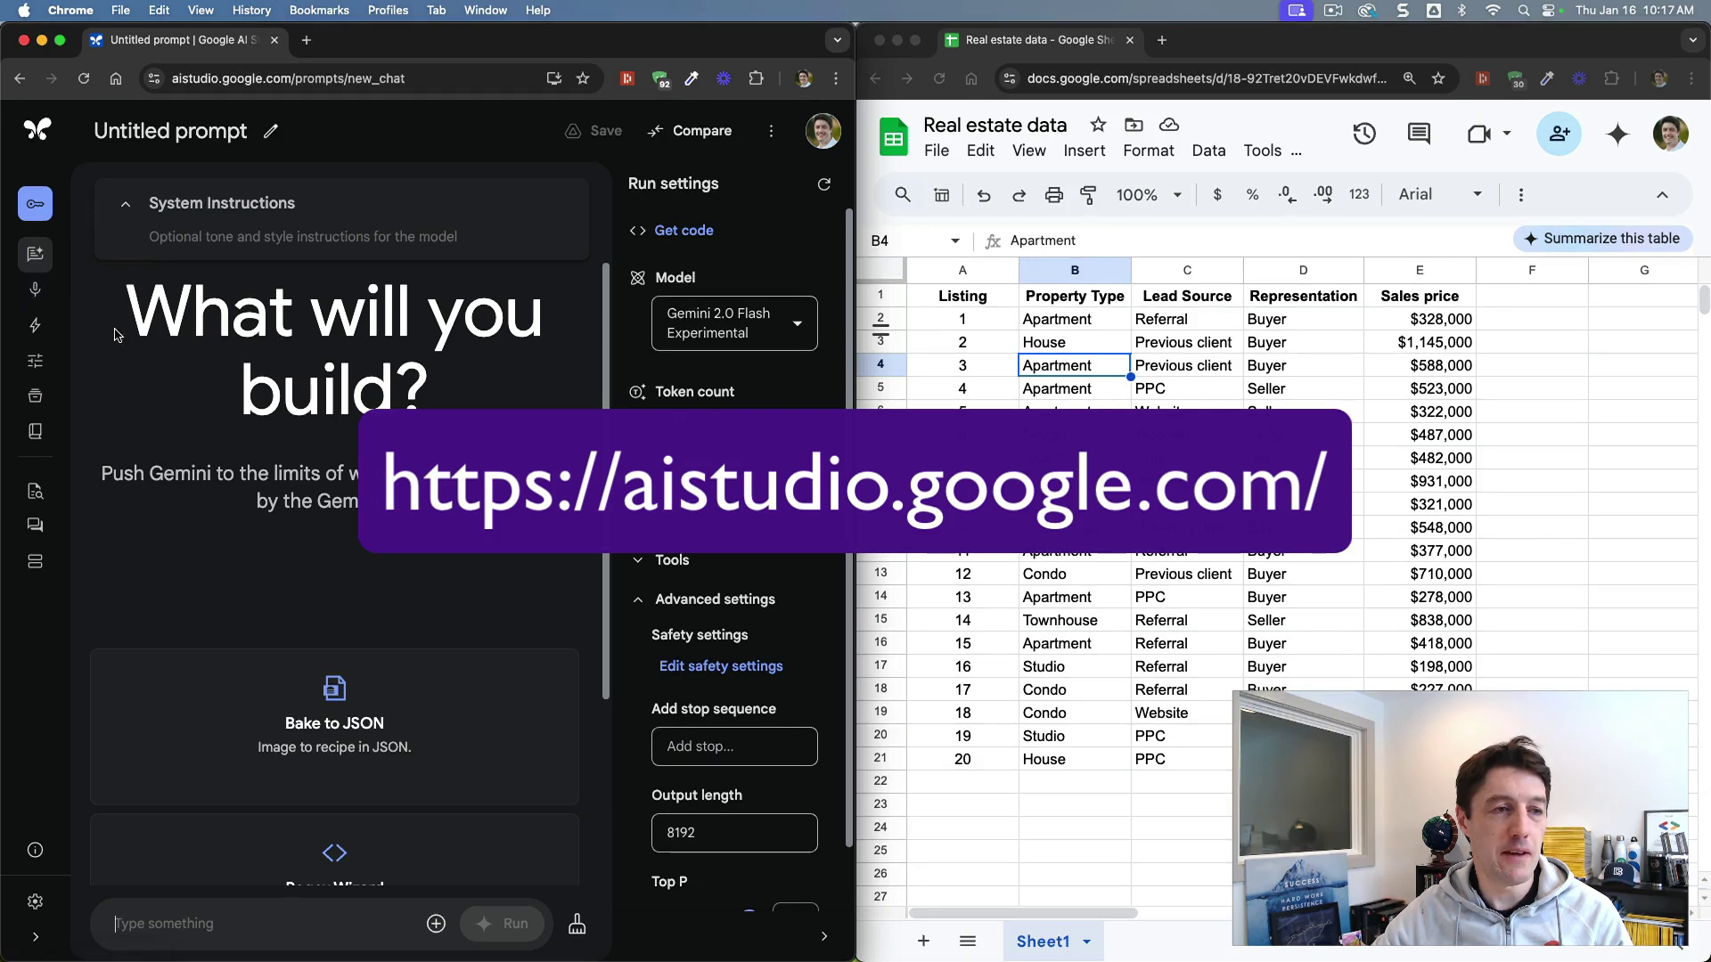
Step: Start a Stream Realtime session using Screen as the source, sharing the Real estate data window
left_click(36, 291)
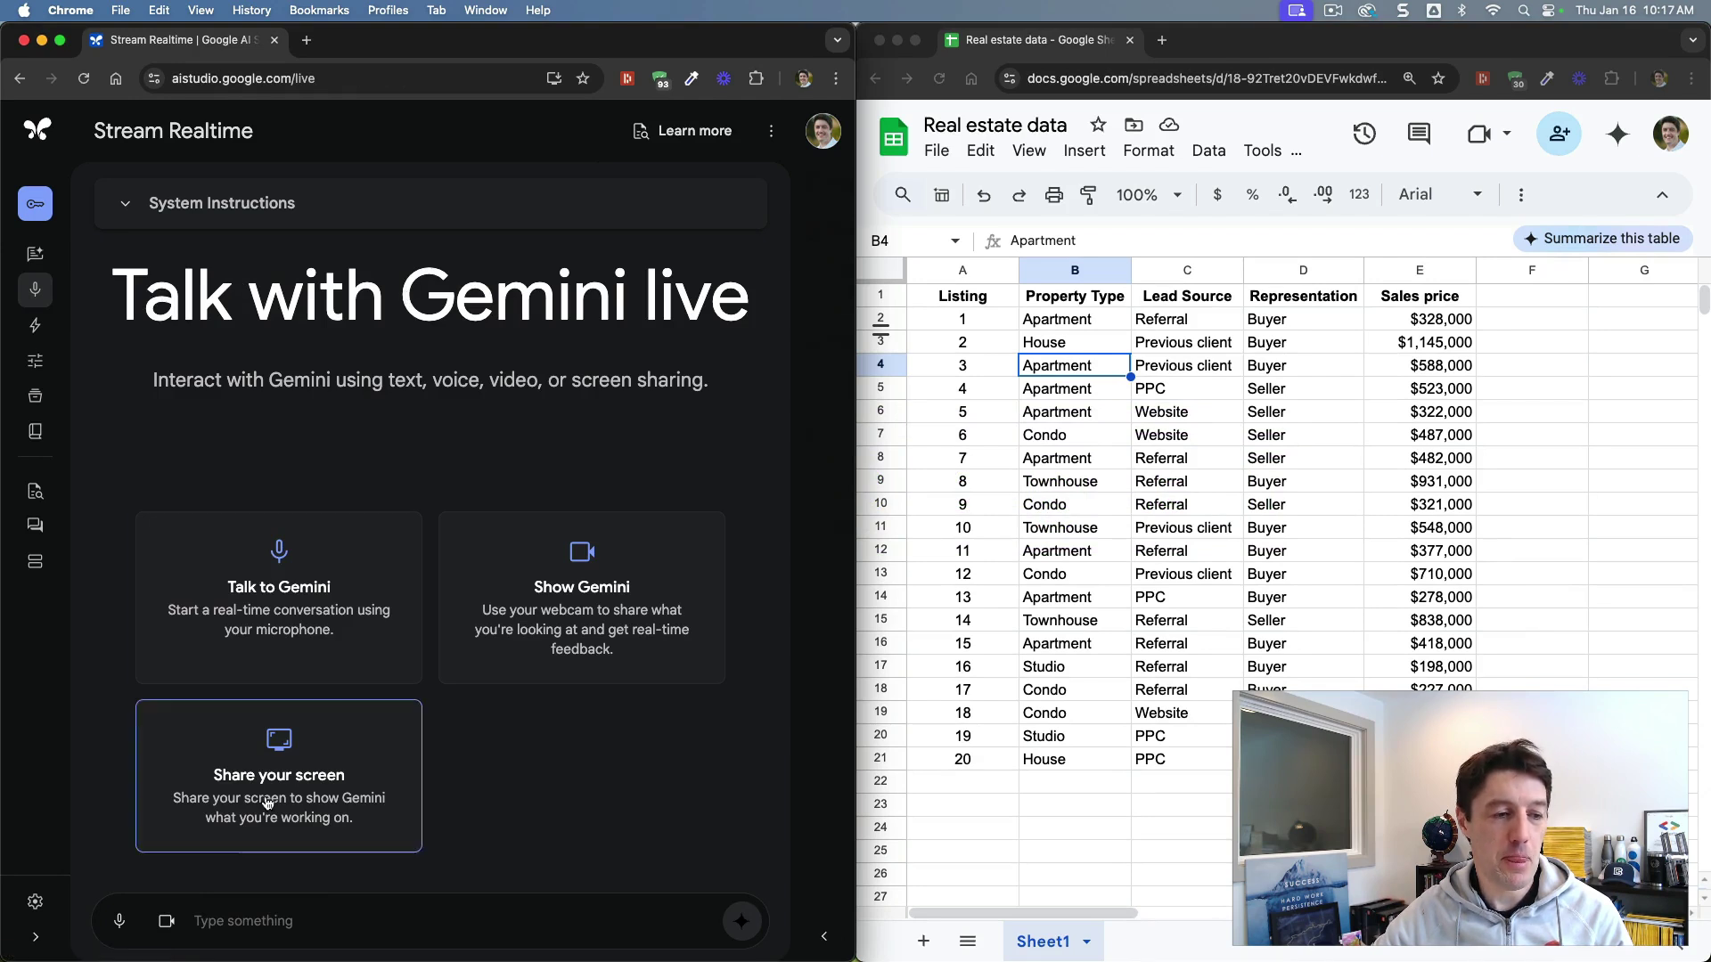
left_click(168, 924)
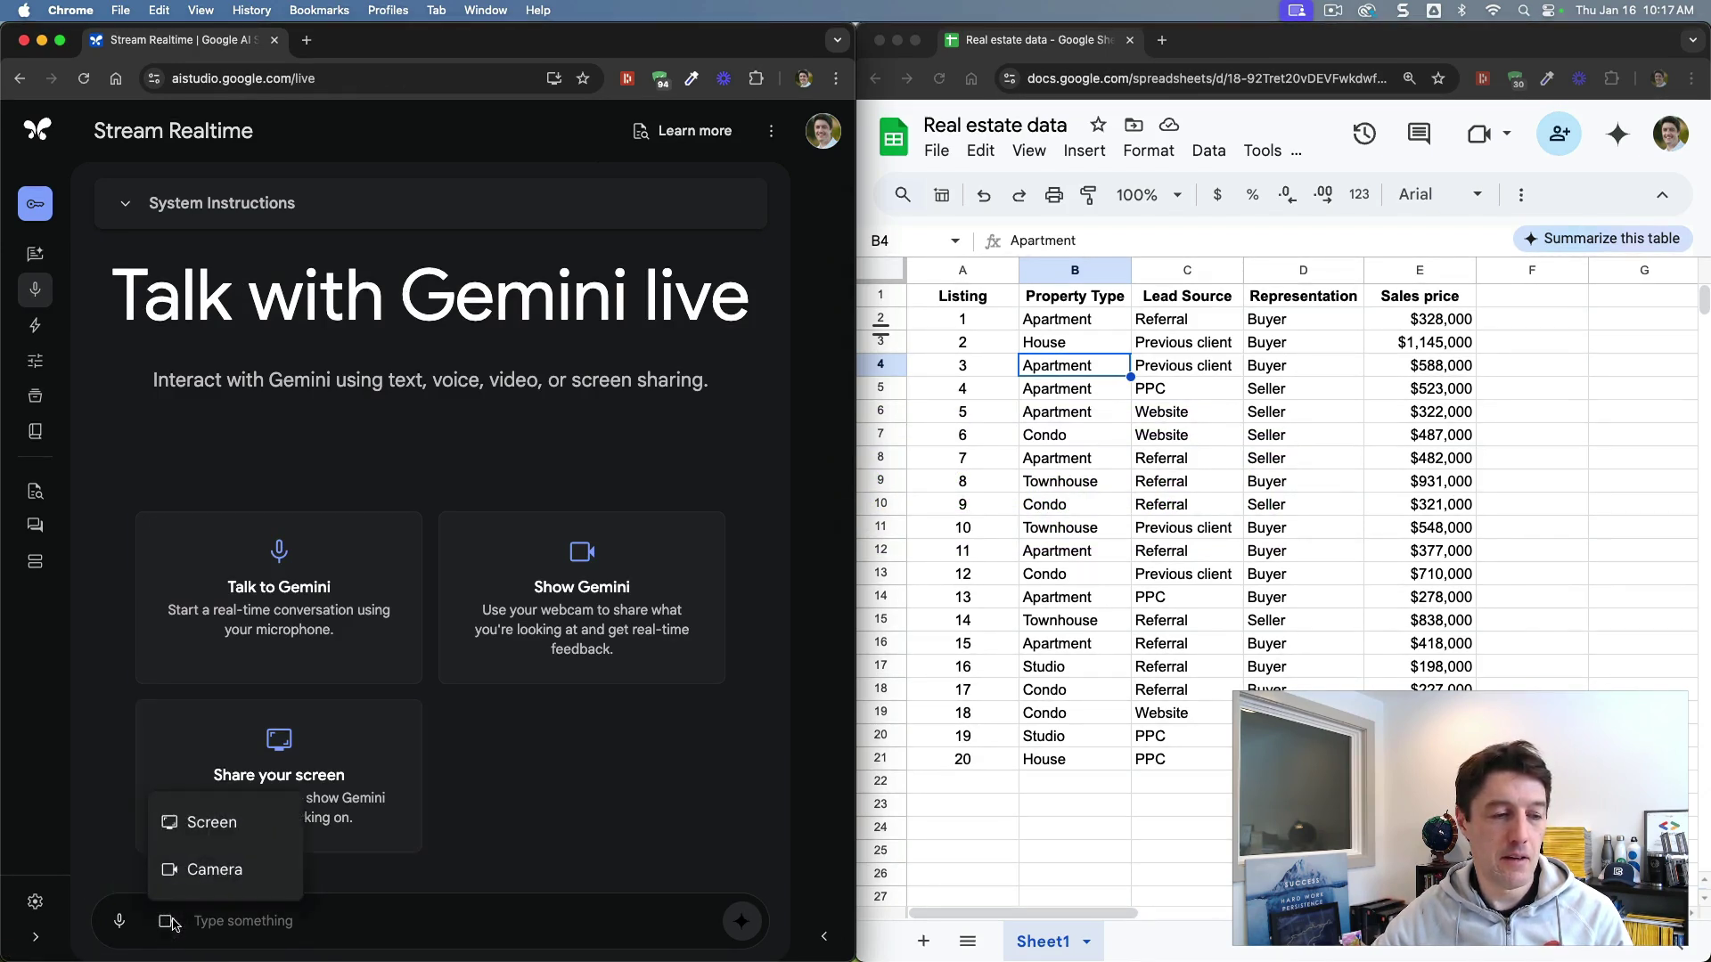
left_click(218, 831)
left_click(435, 296)
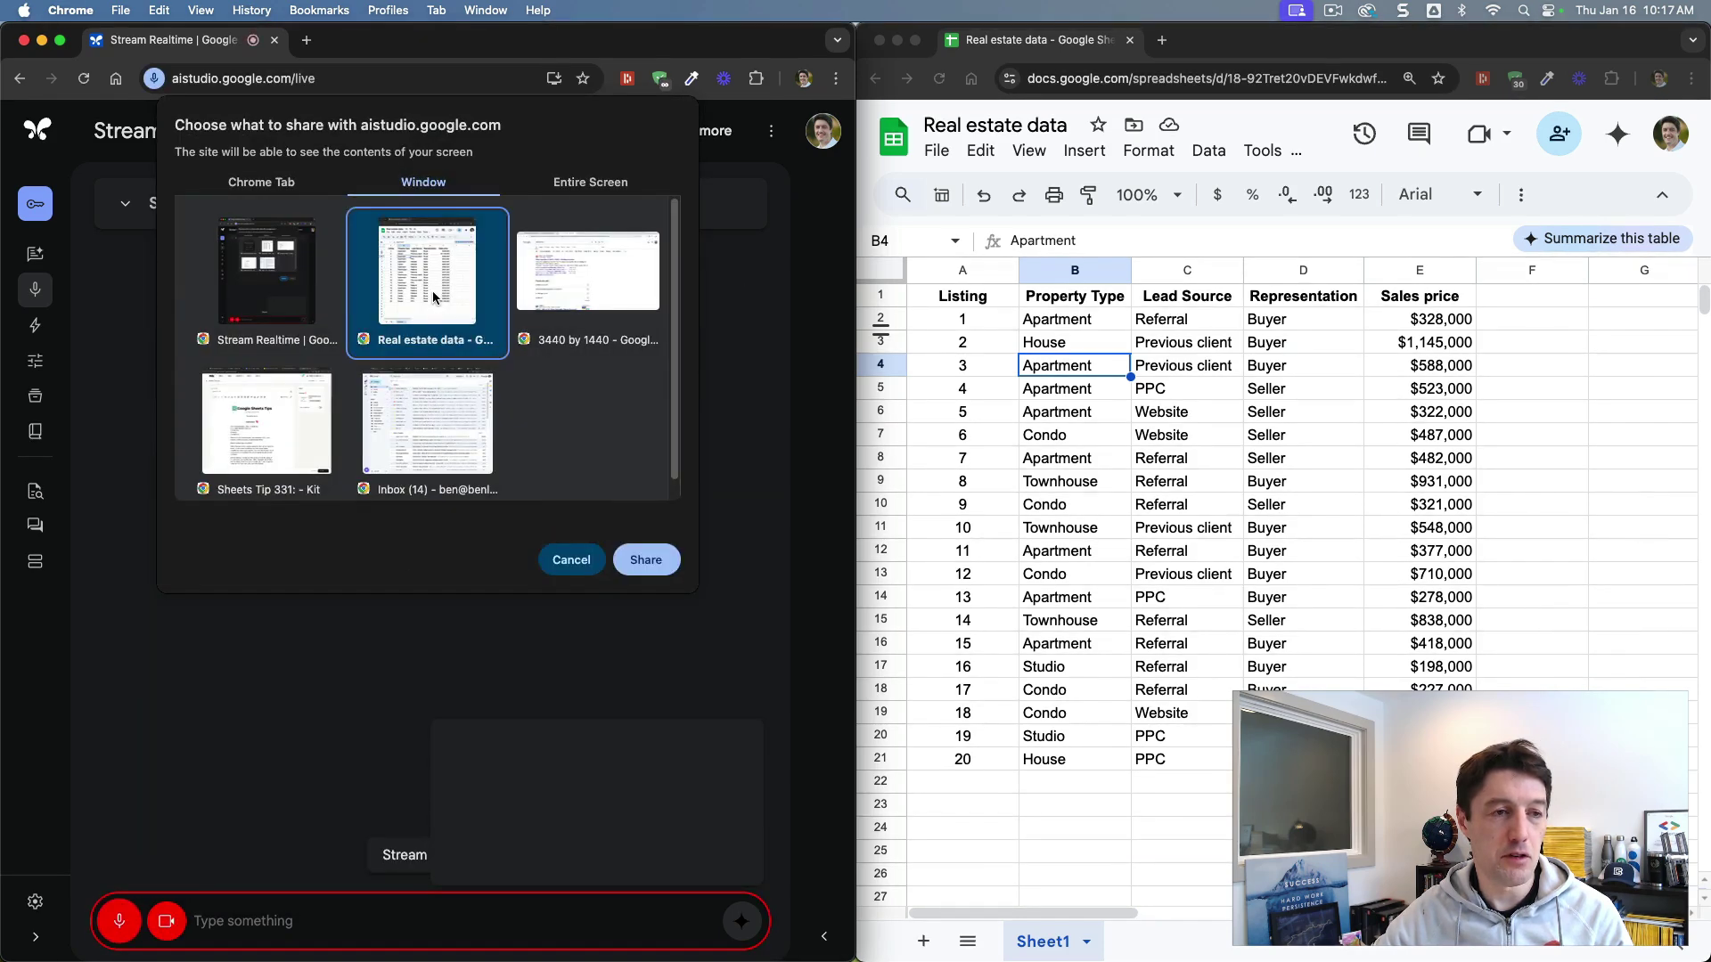
left_click(645, 560)
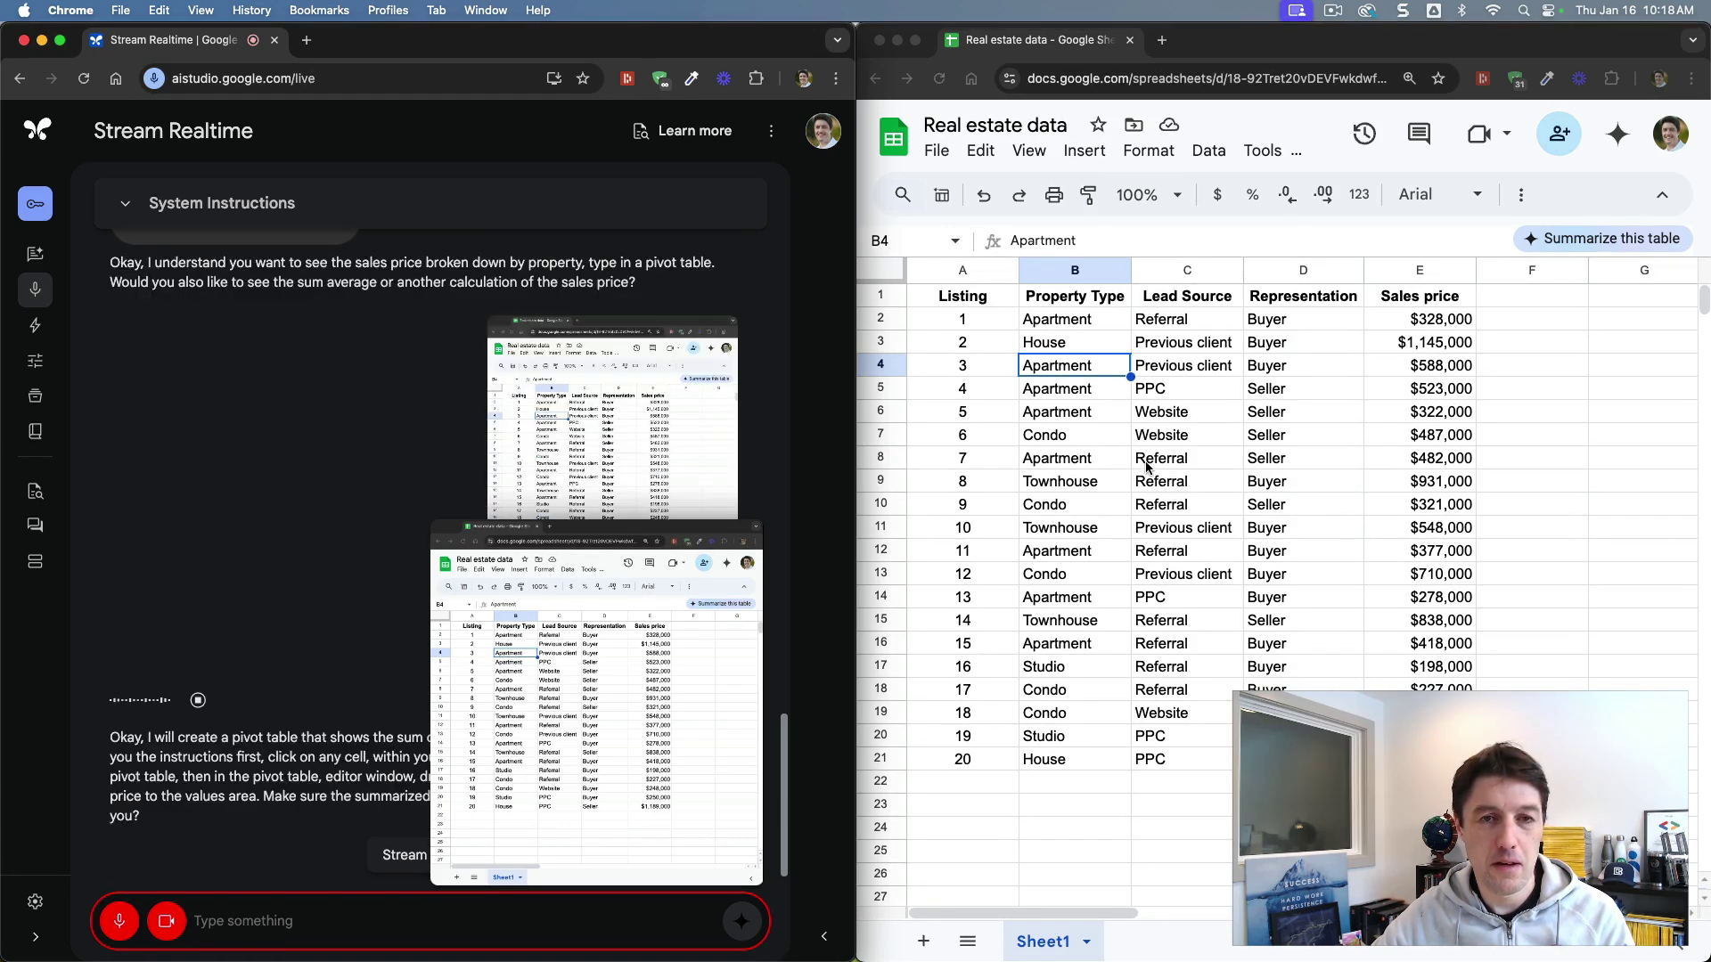
Step: Check the Google Sheets Data menu for a pivot table option after asking Gemini for guidance
left_click(1210, 151)
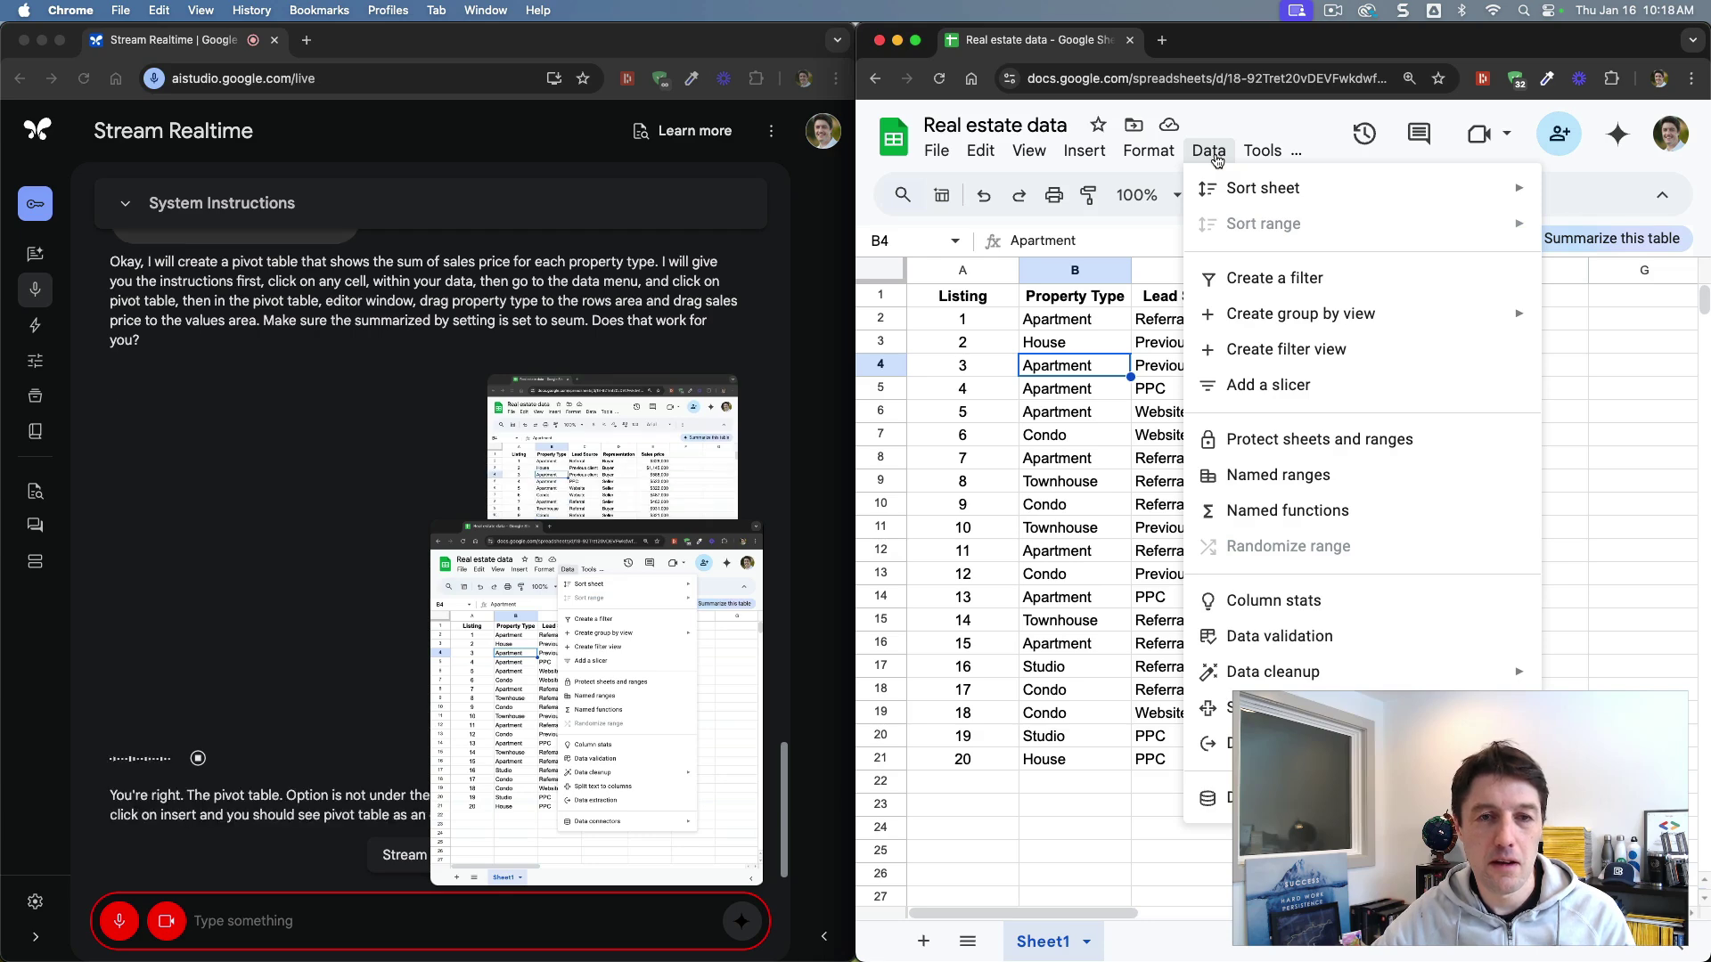
Step: Insert a pivot table for Sheet1!A1:E21 on a new sheet via Insert > Pivot table
mouse_move(1087, 161)
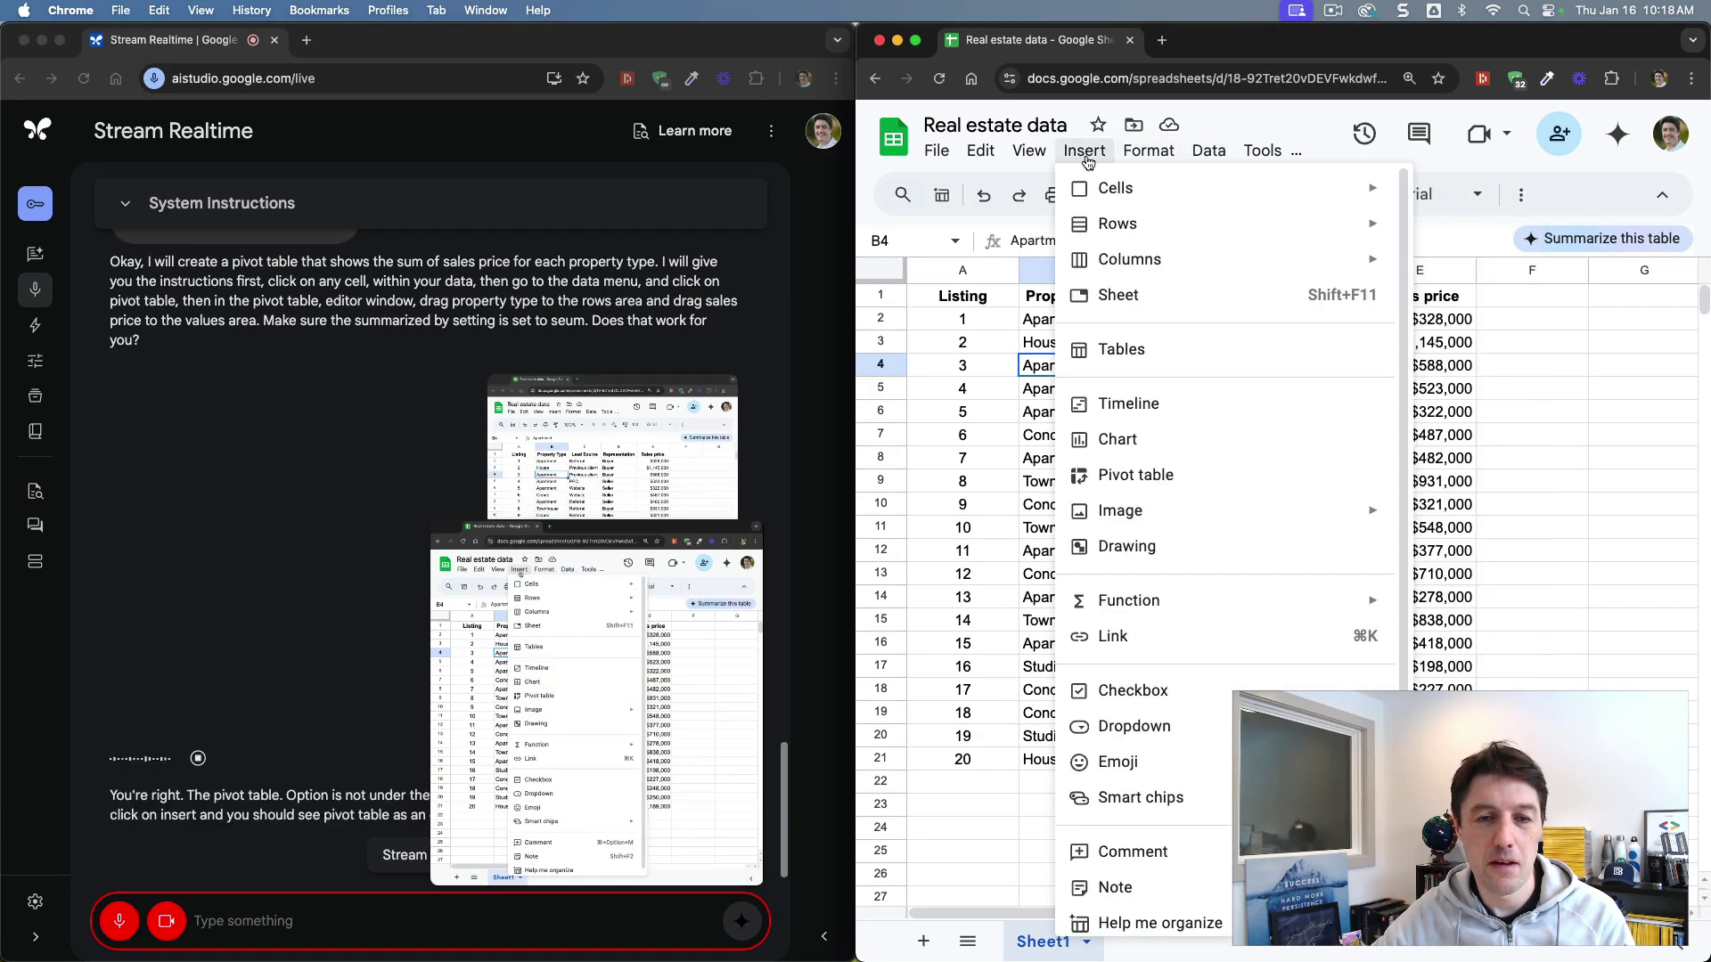
left_click(1184, 477)
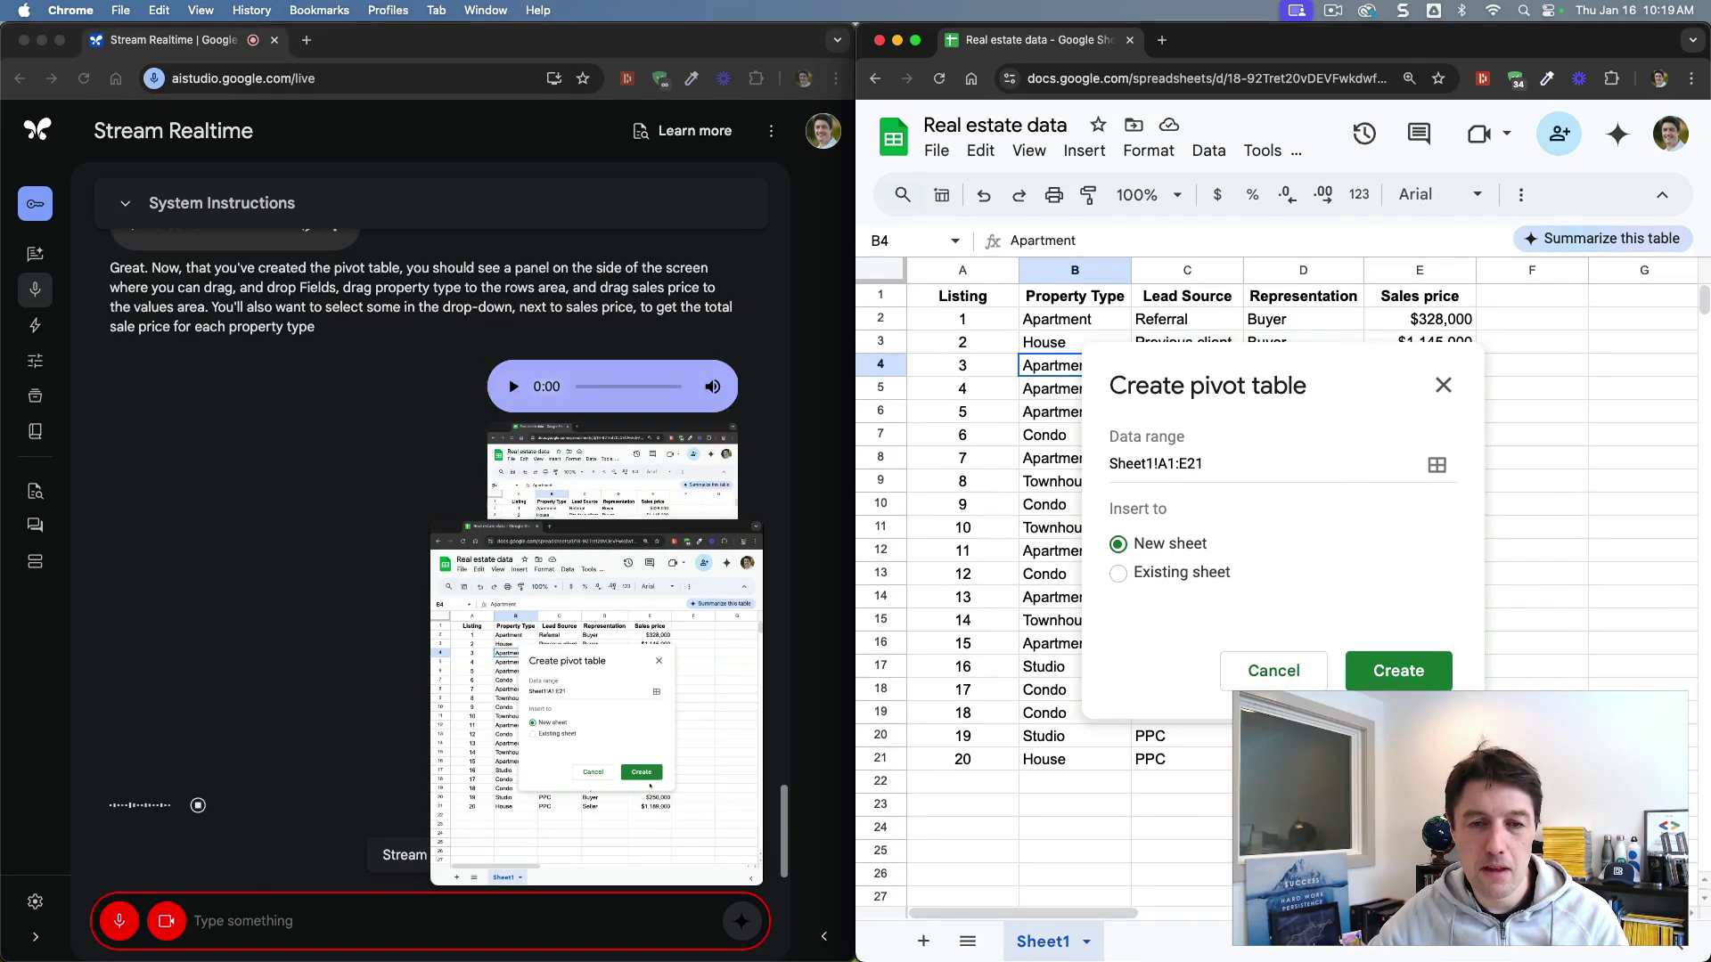
left_click(1420, 682)
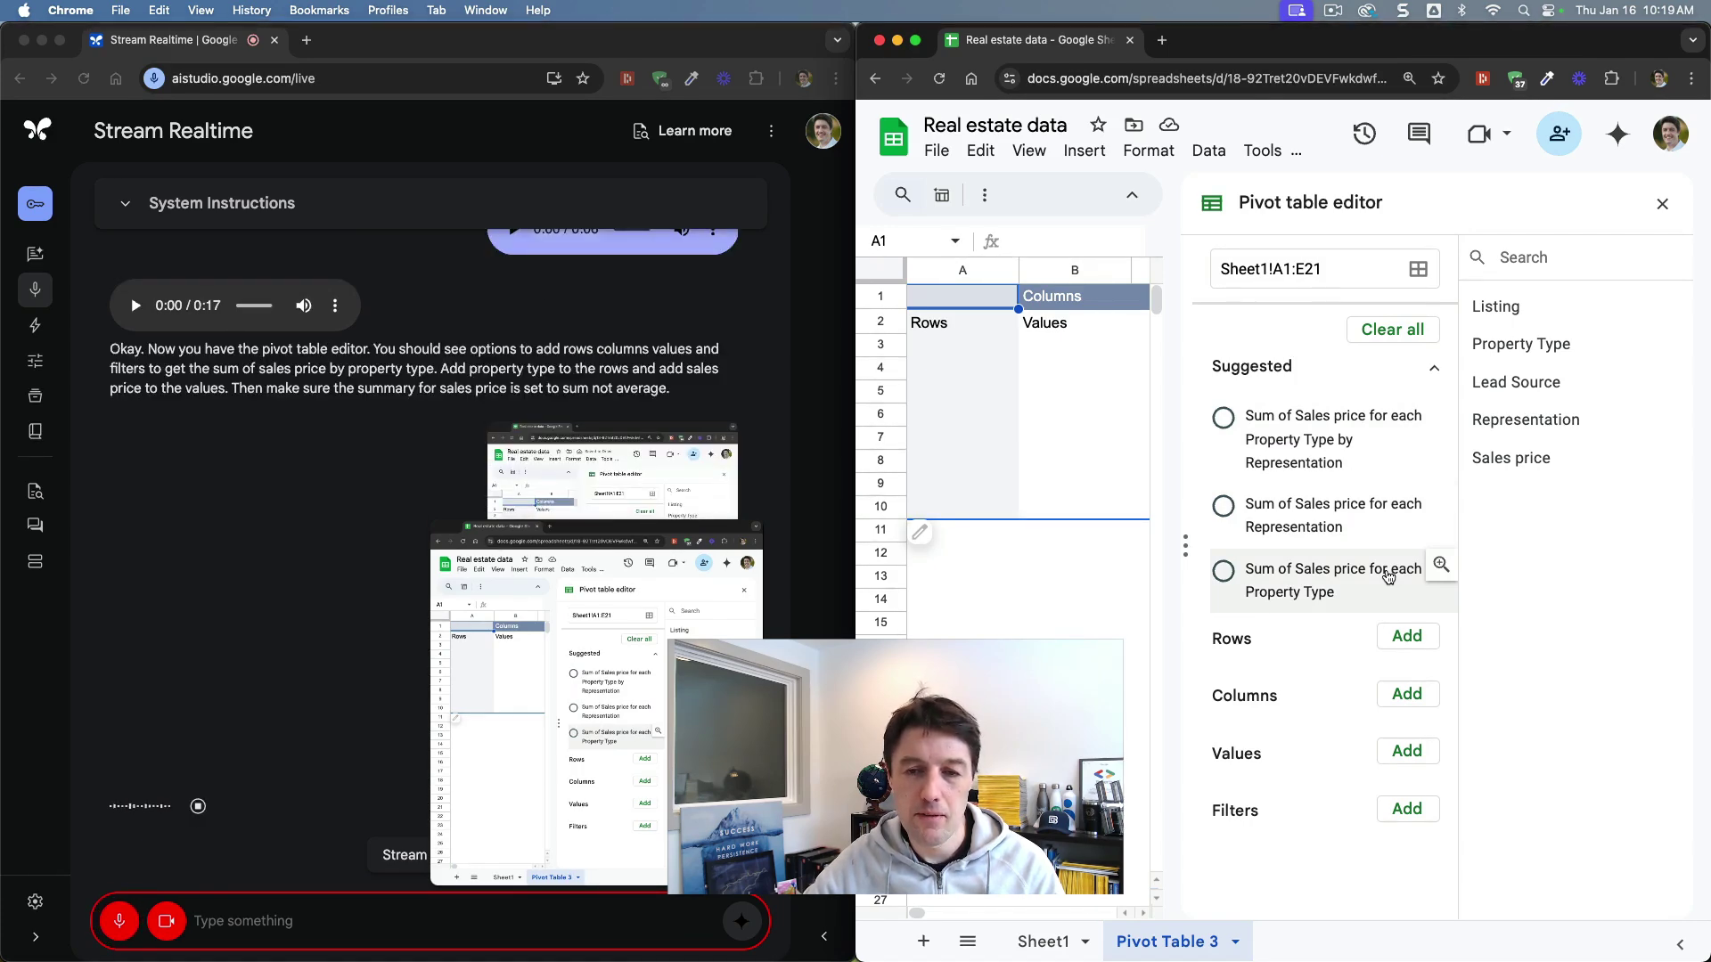
Step: Add Property Type as the pivot row field, listing Apartment, Condo, House, Studio and Townhouse
left_click(1406, 638)
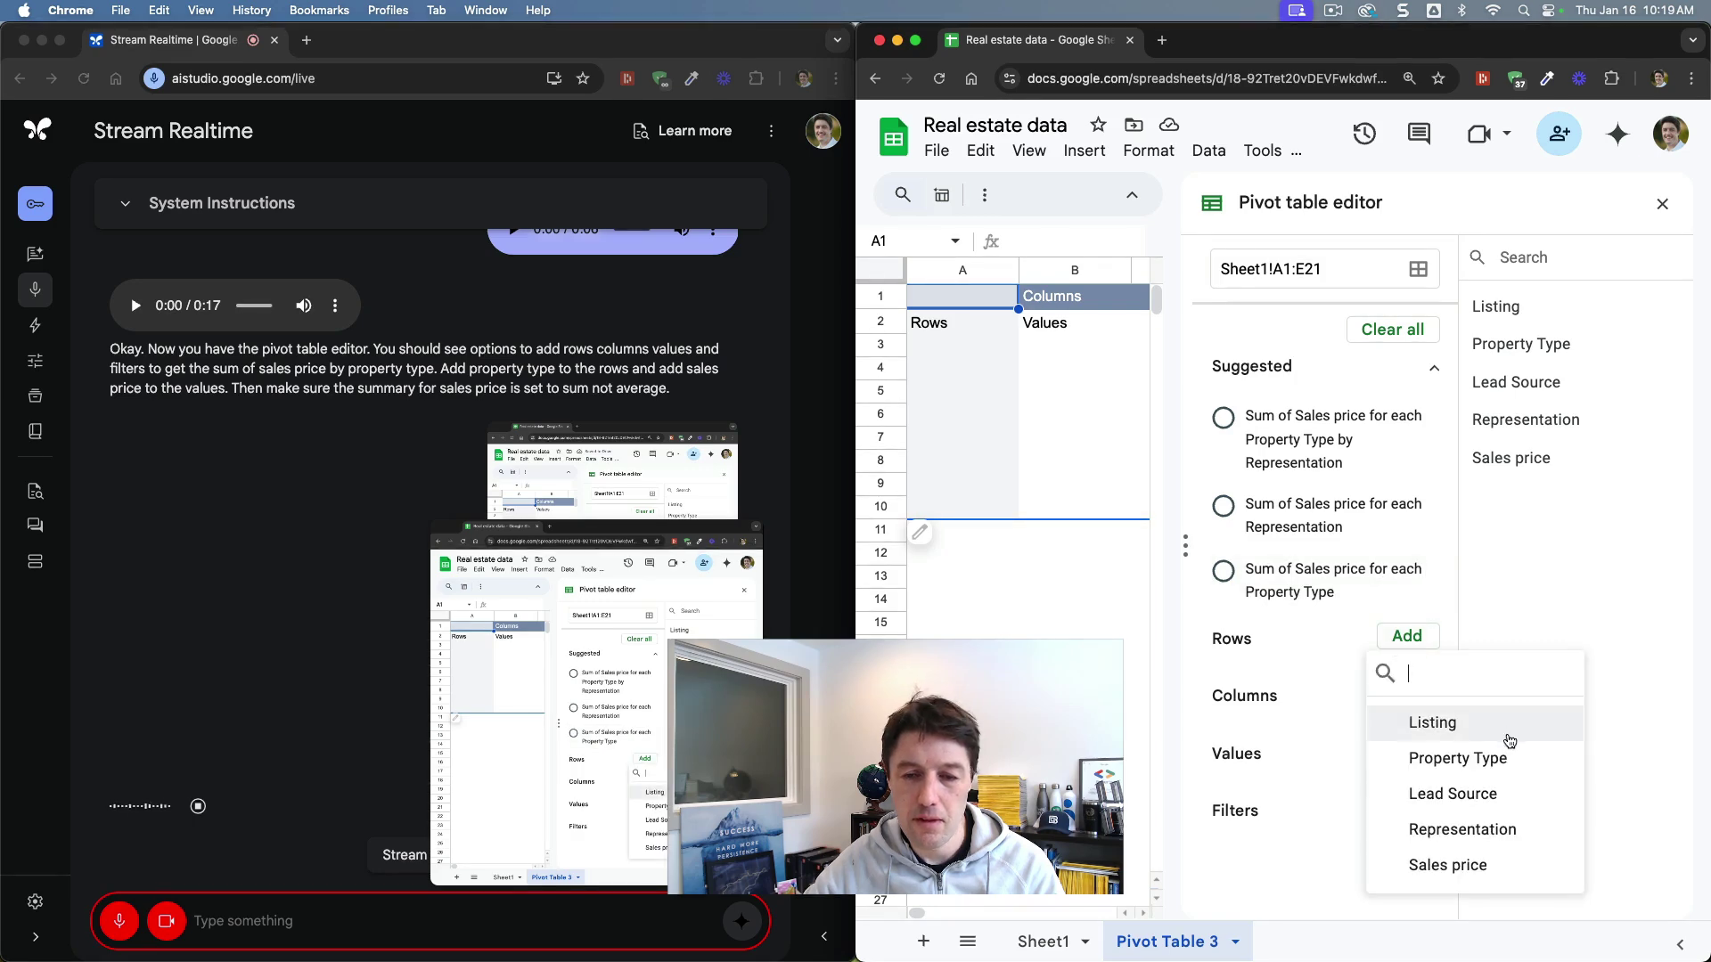
left_click(1510, 759)
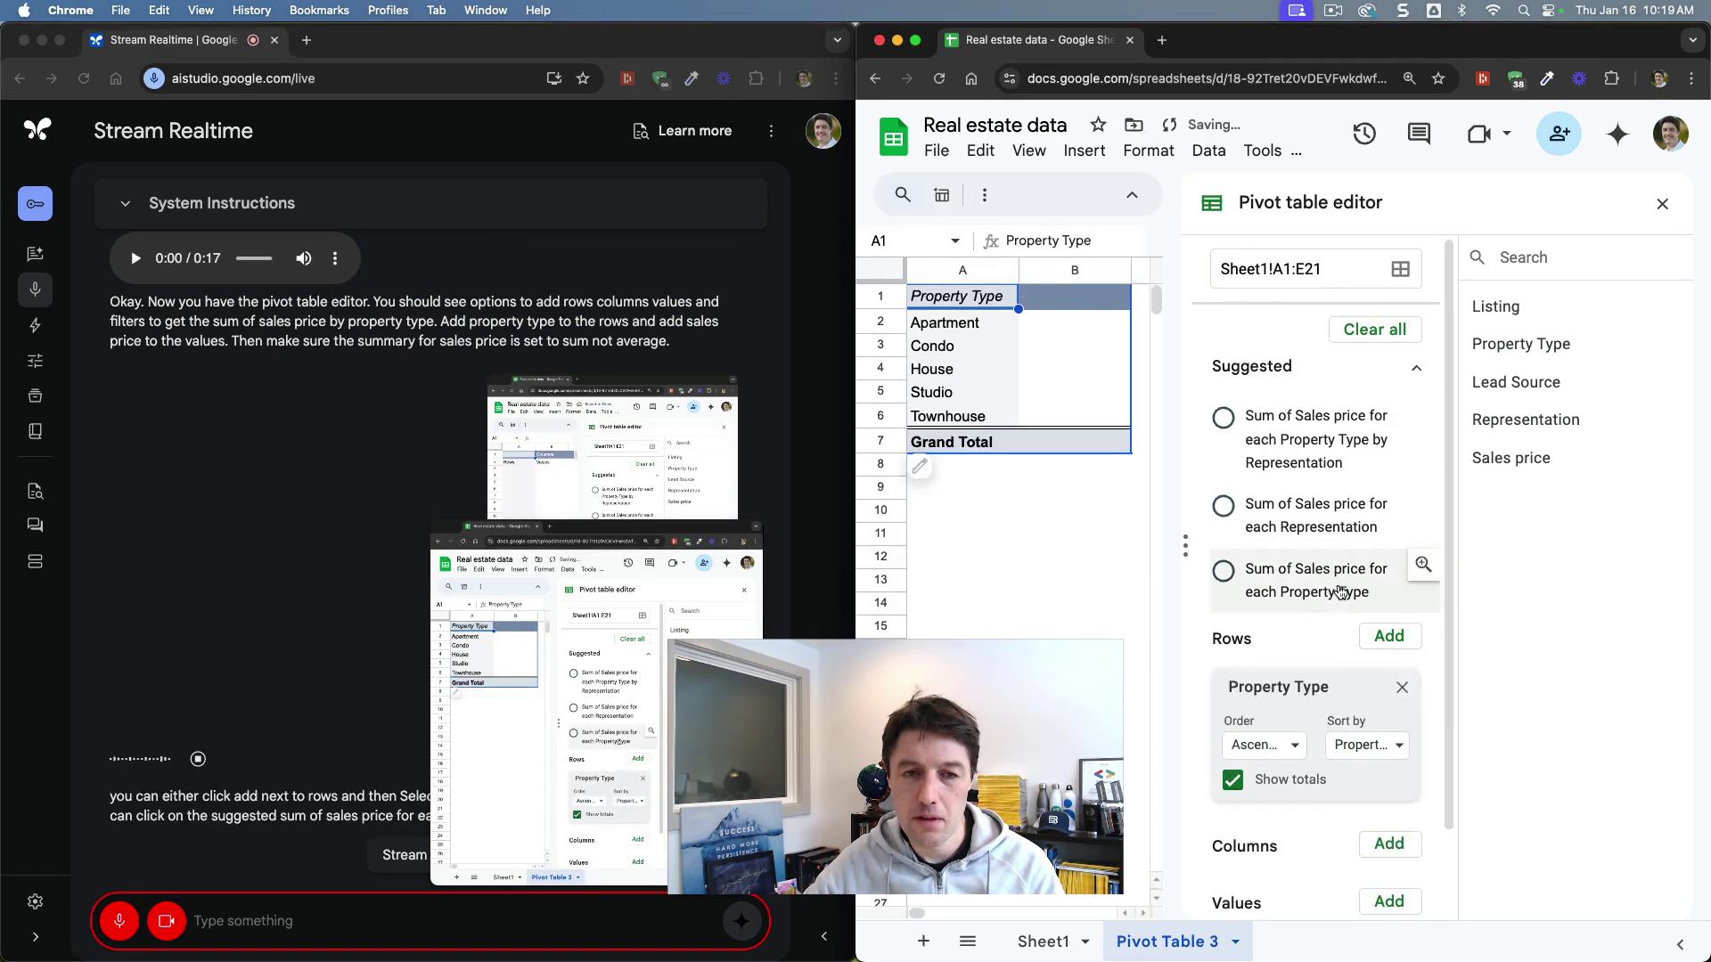
scroll(1332, 563, "down", 2)
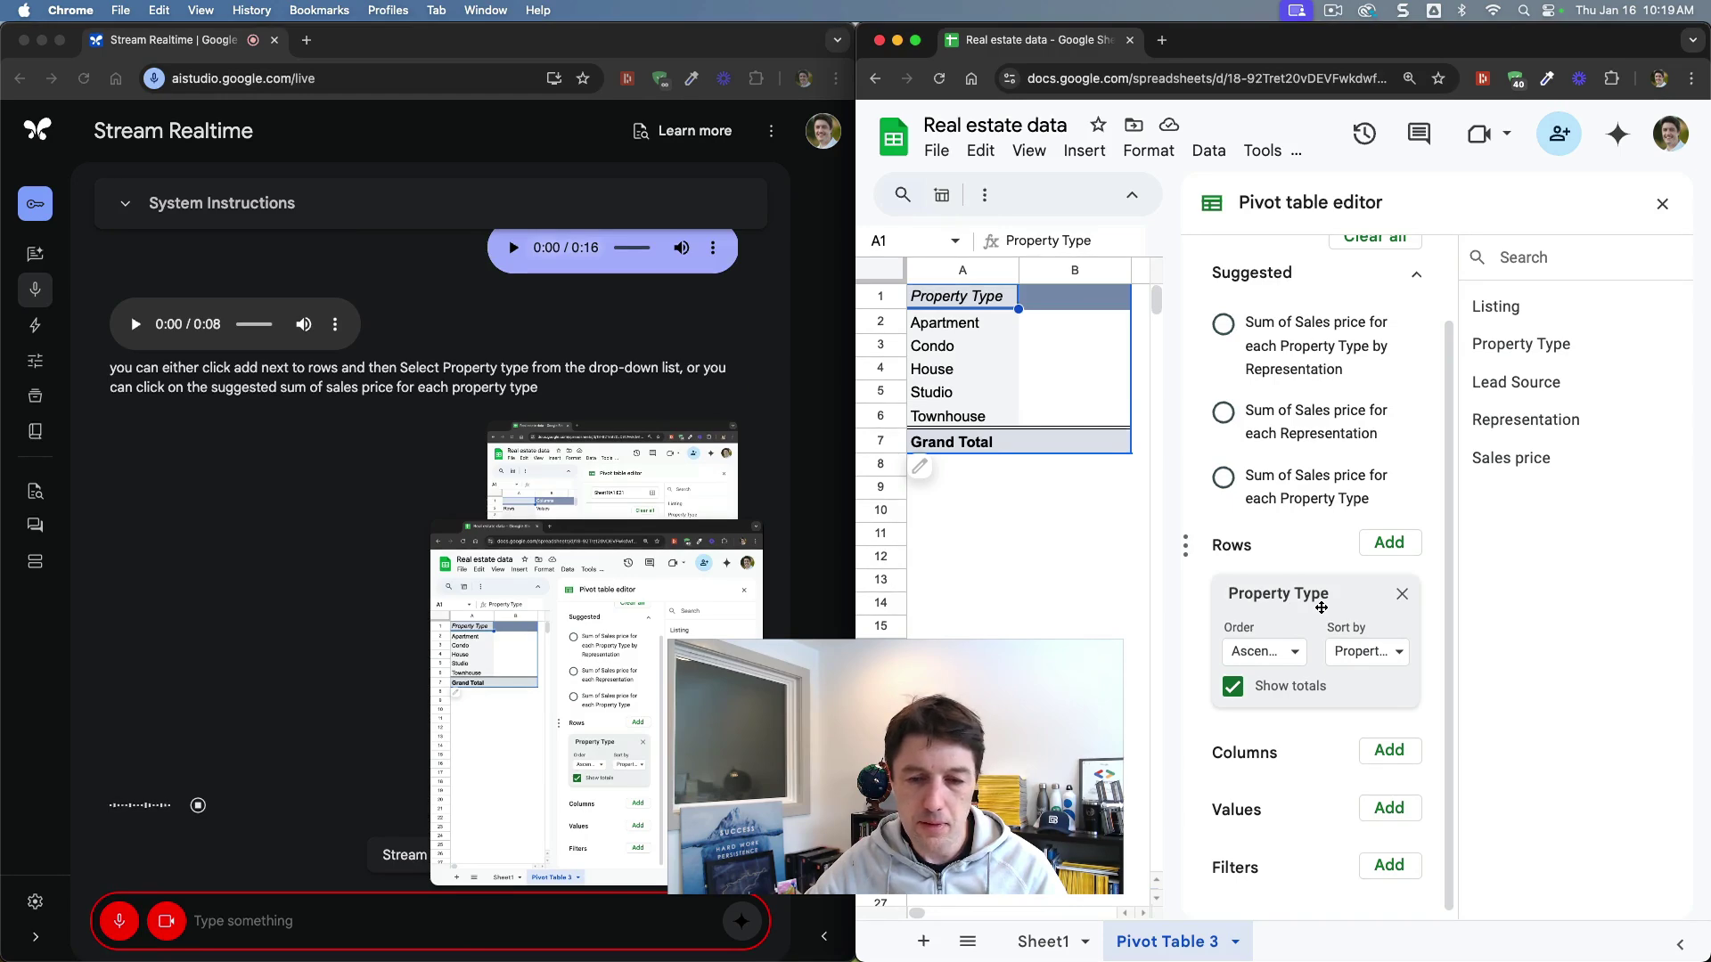
Step: Add Sales price under Values, summarized by SUM, for a $10,408,000 Grand Total
left_click(1387, 807)
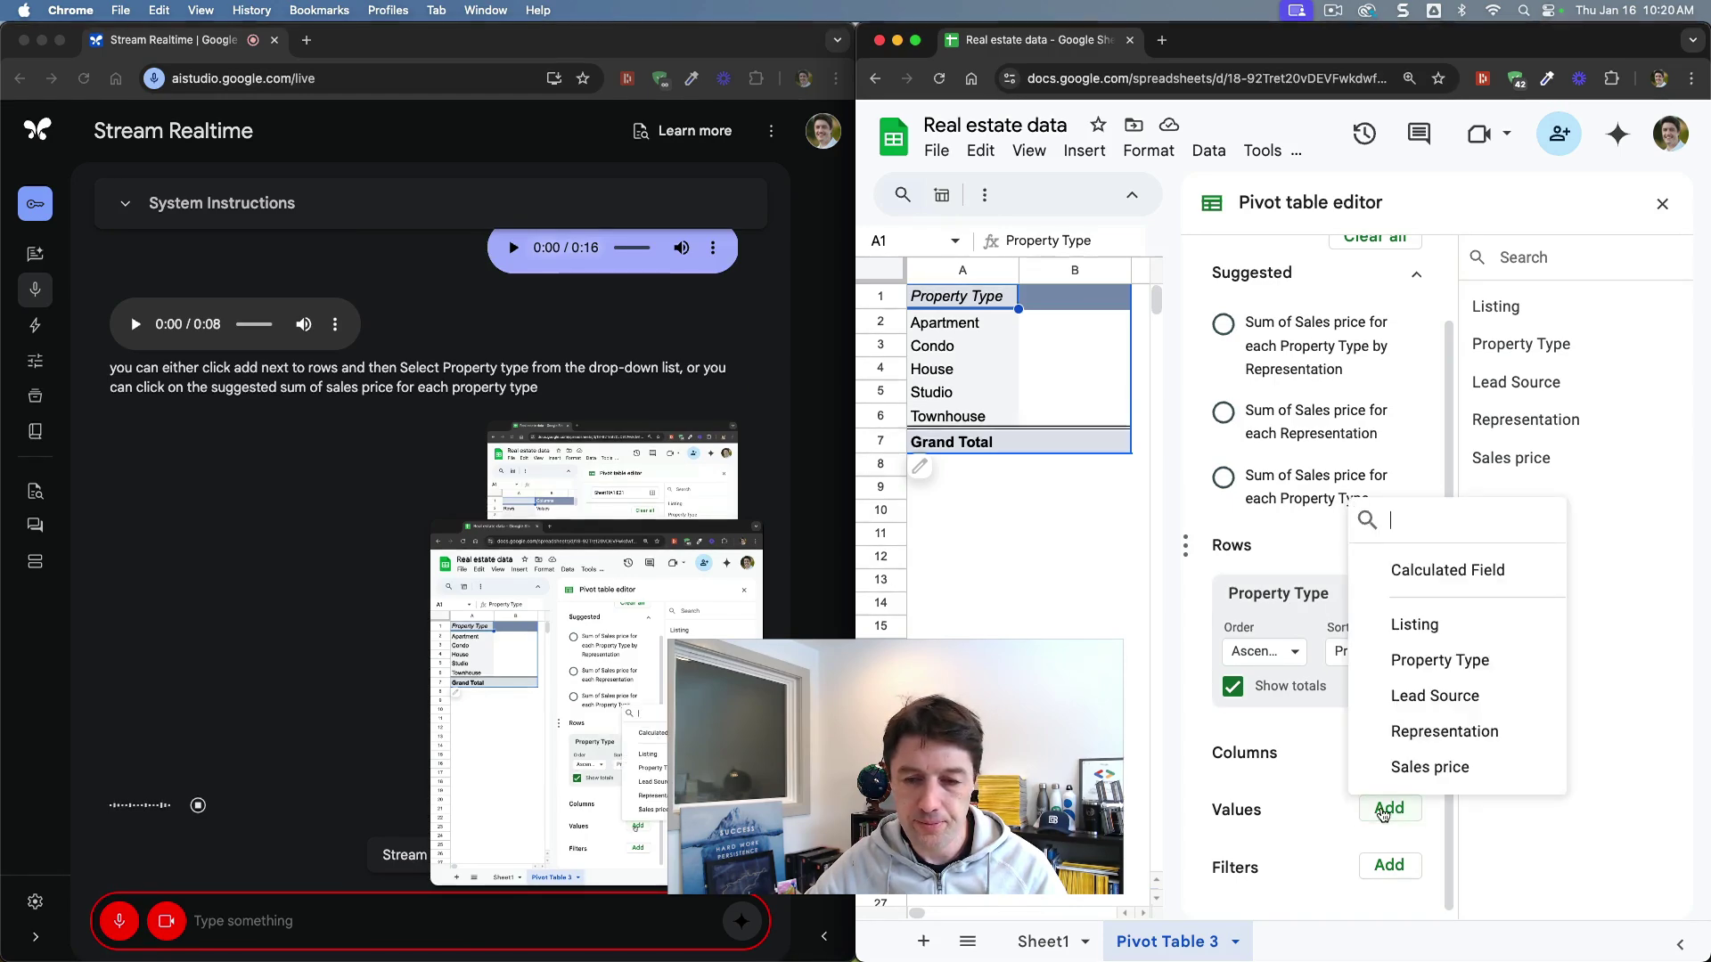
left_click(1484, 779)
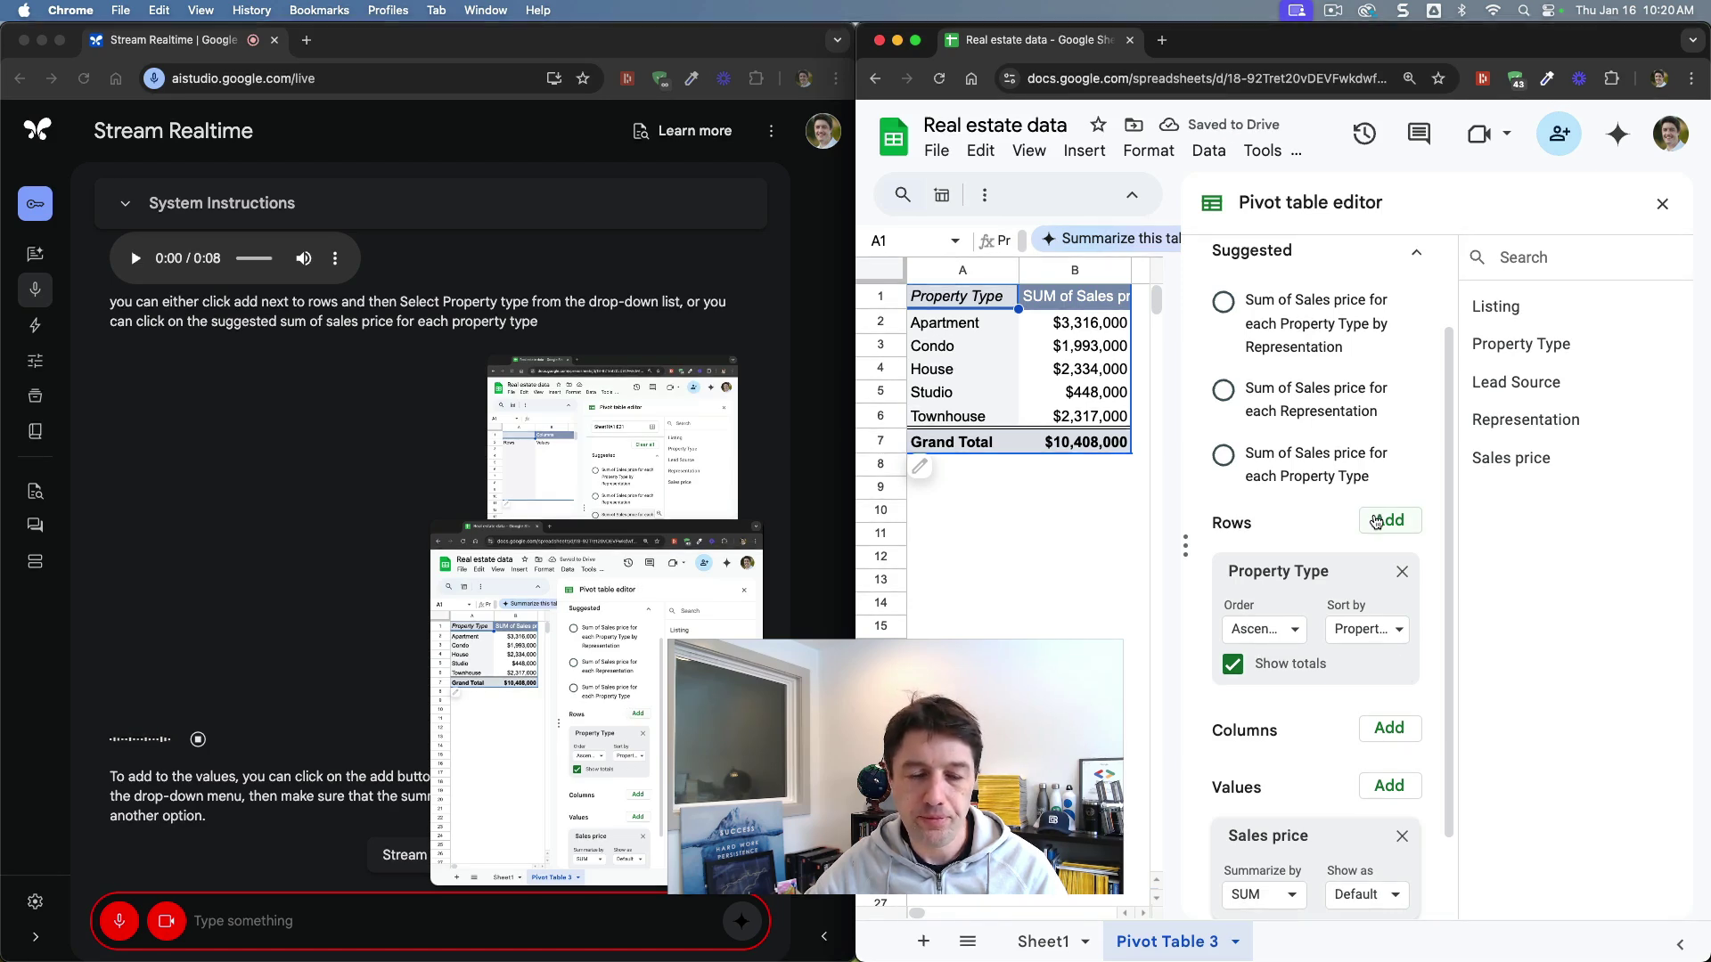
scroll(1319, 677, "down", 2)
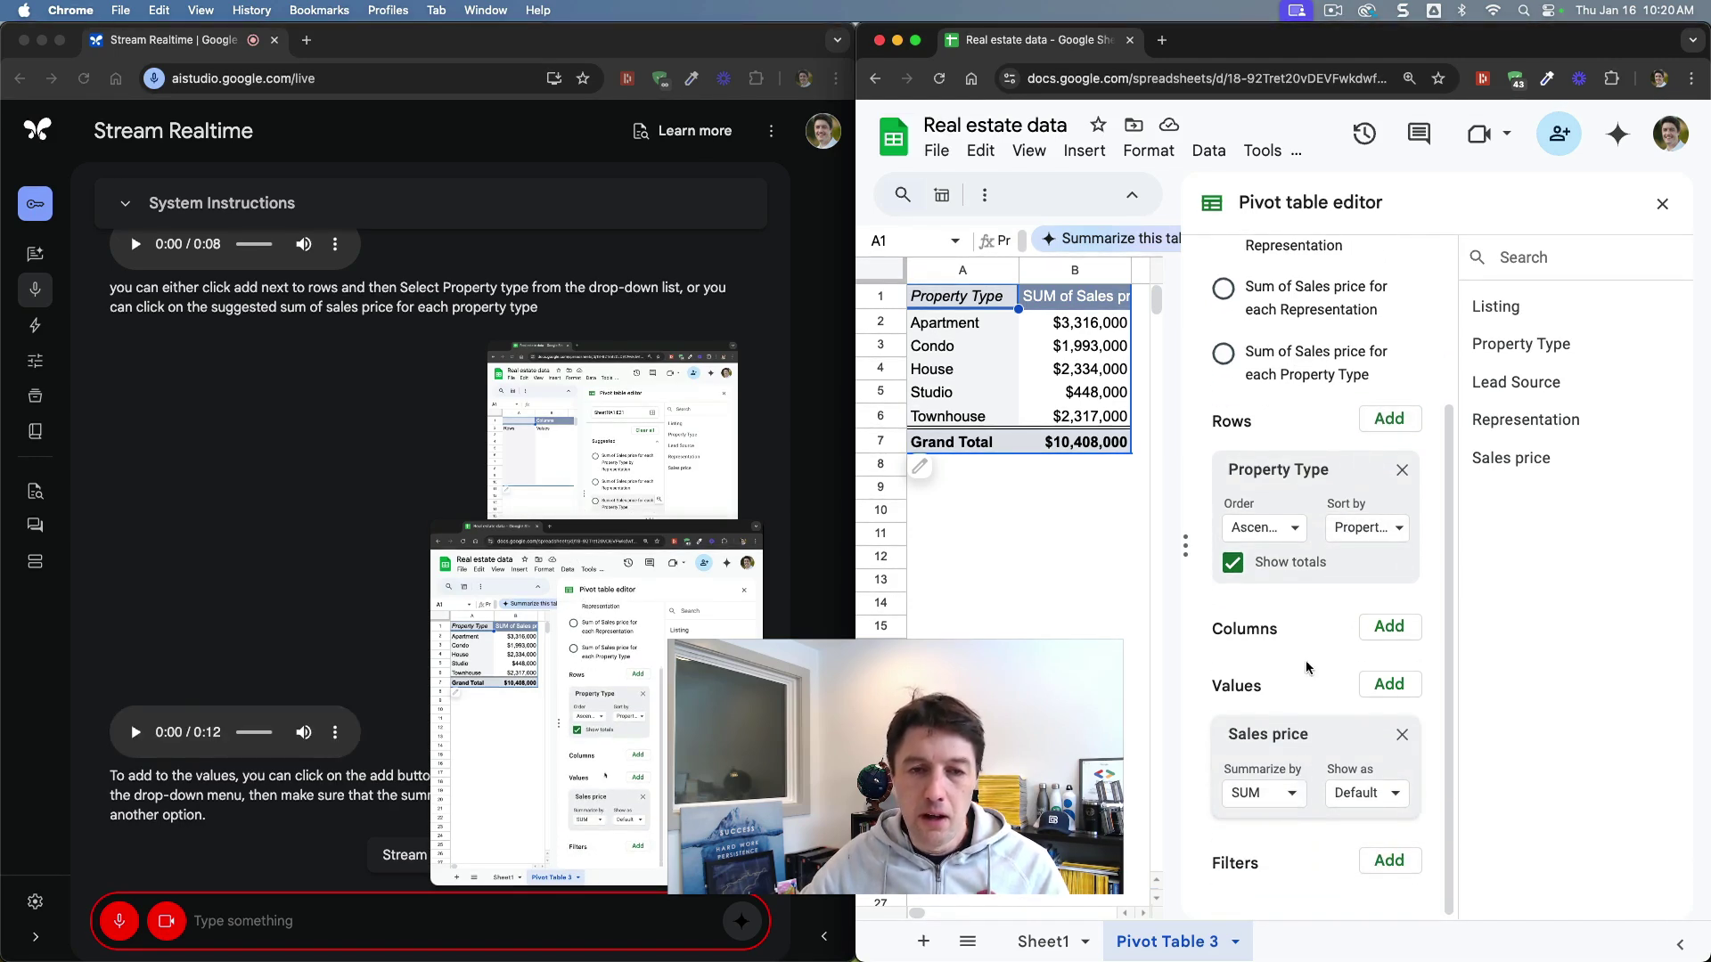
scroll(1291, 784, "up", 2)
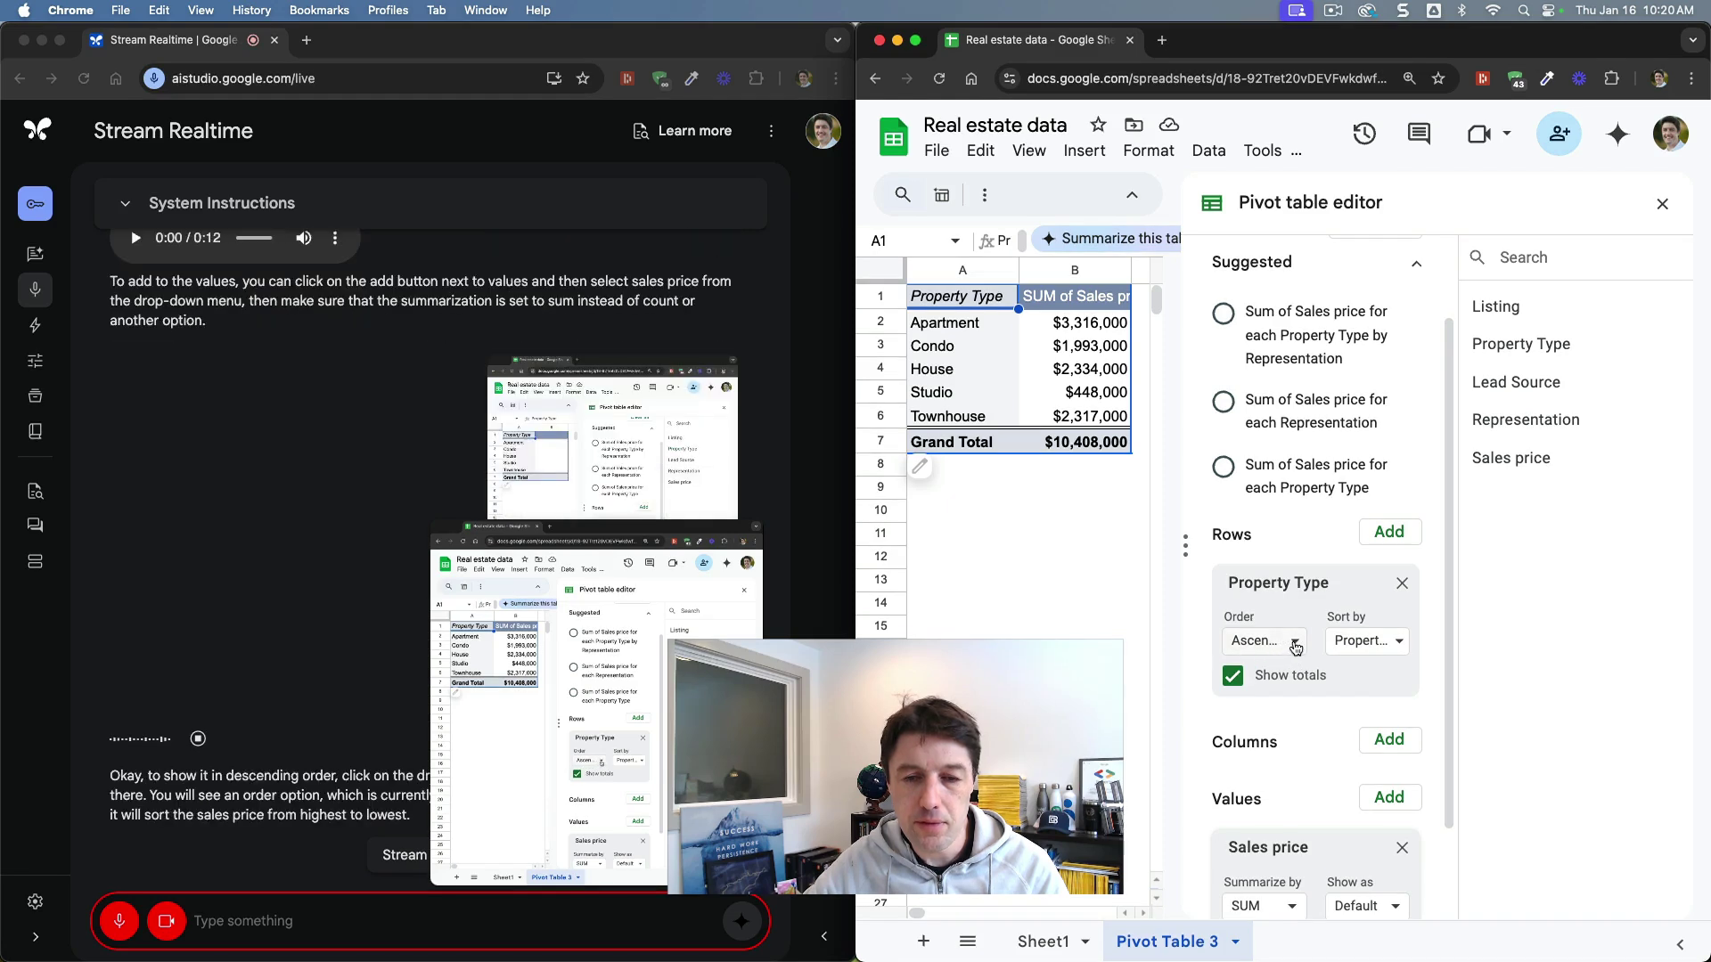
Step: Set the Property Type order to Descending, sorted by SUM of Sales price
left_click(1295, 642)
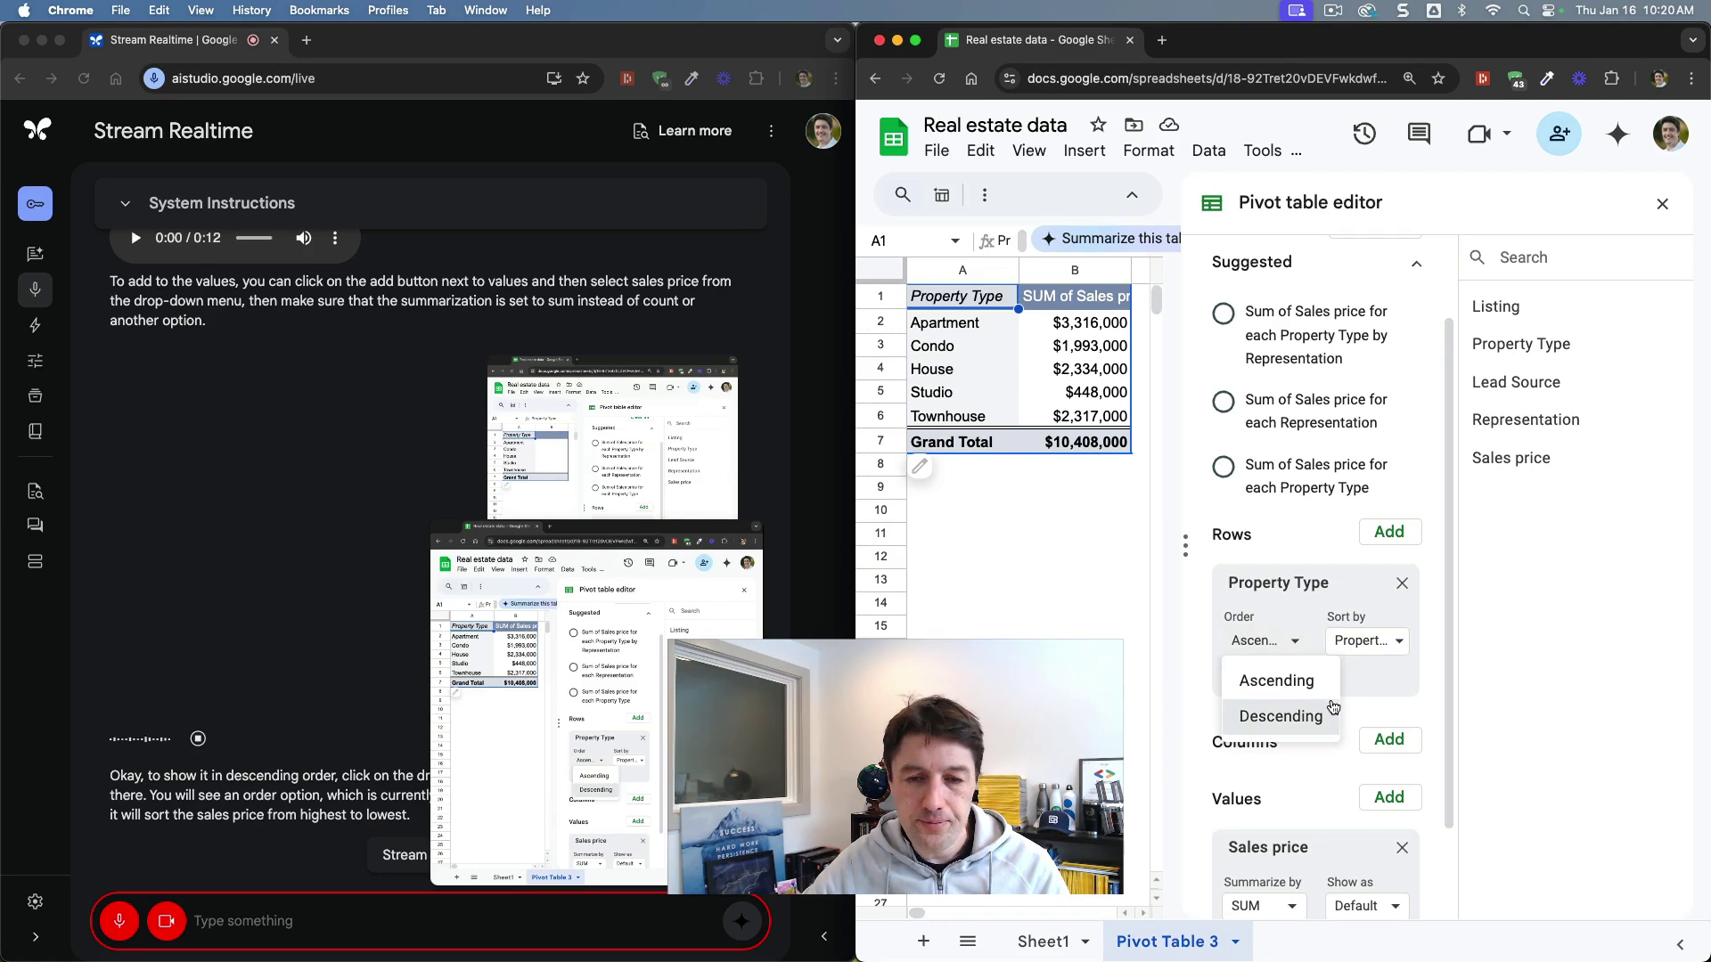
left_click(1280, 717)
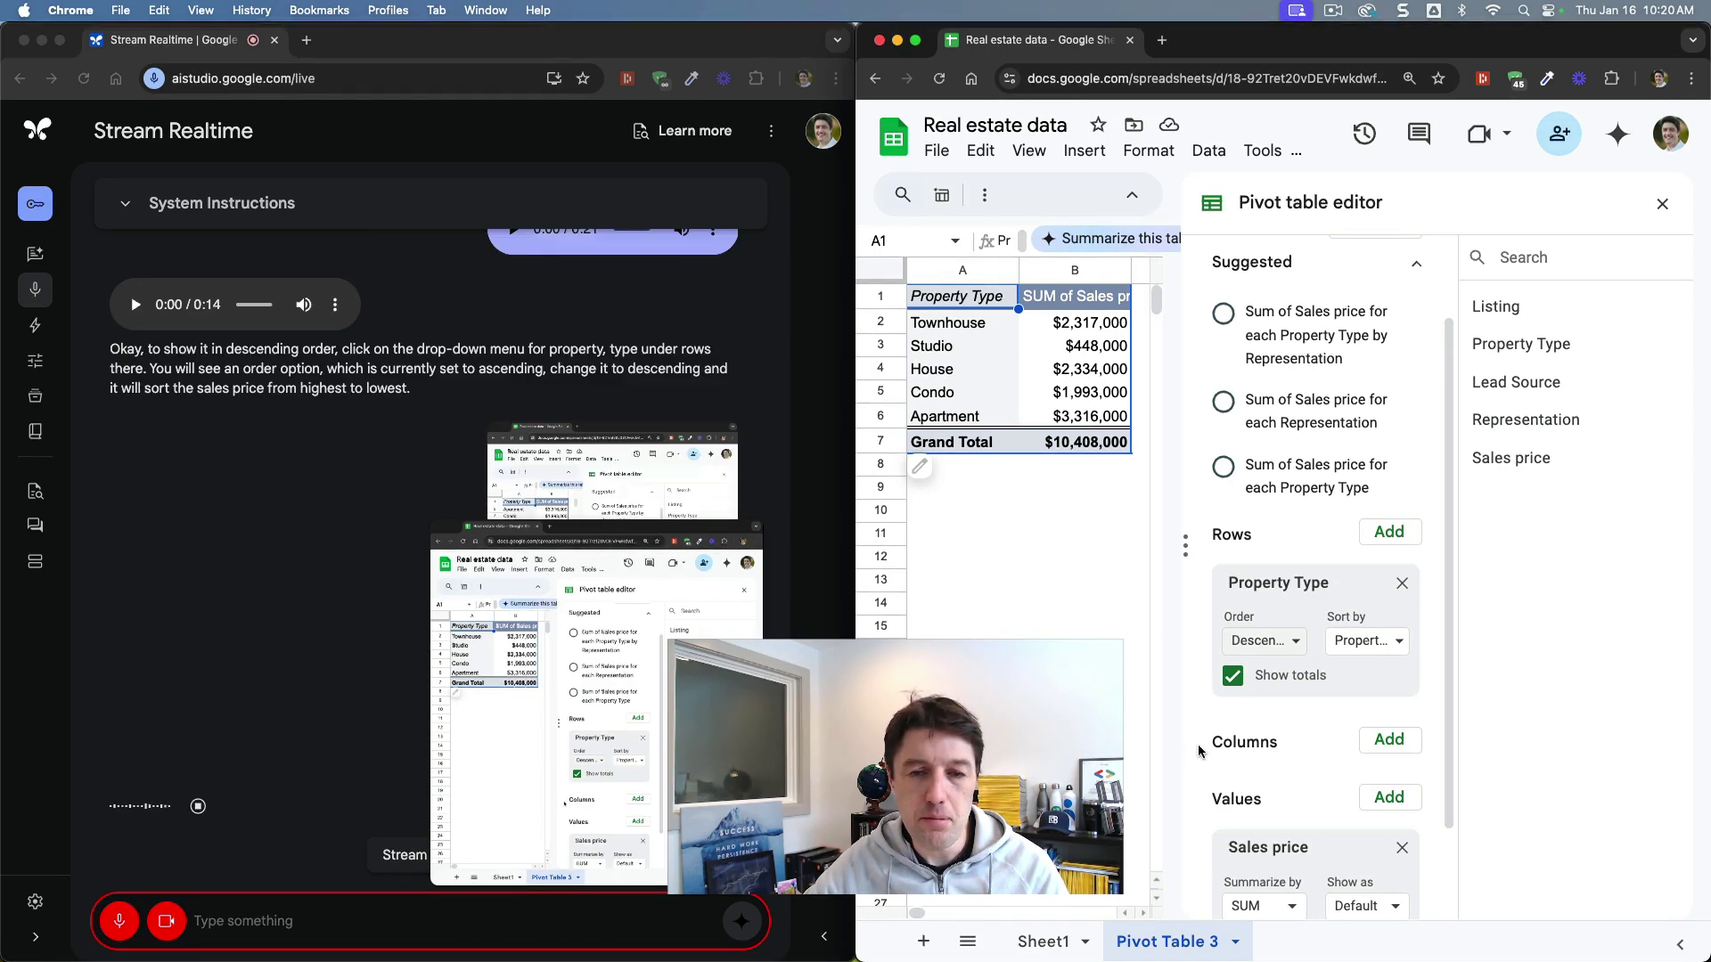
left_click(1384, 649)
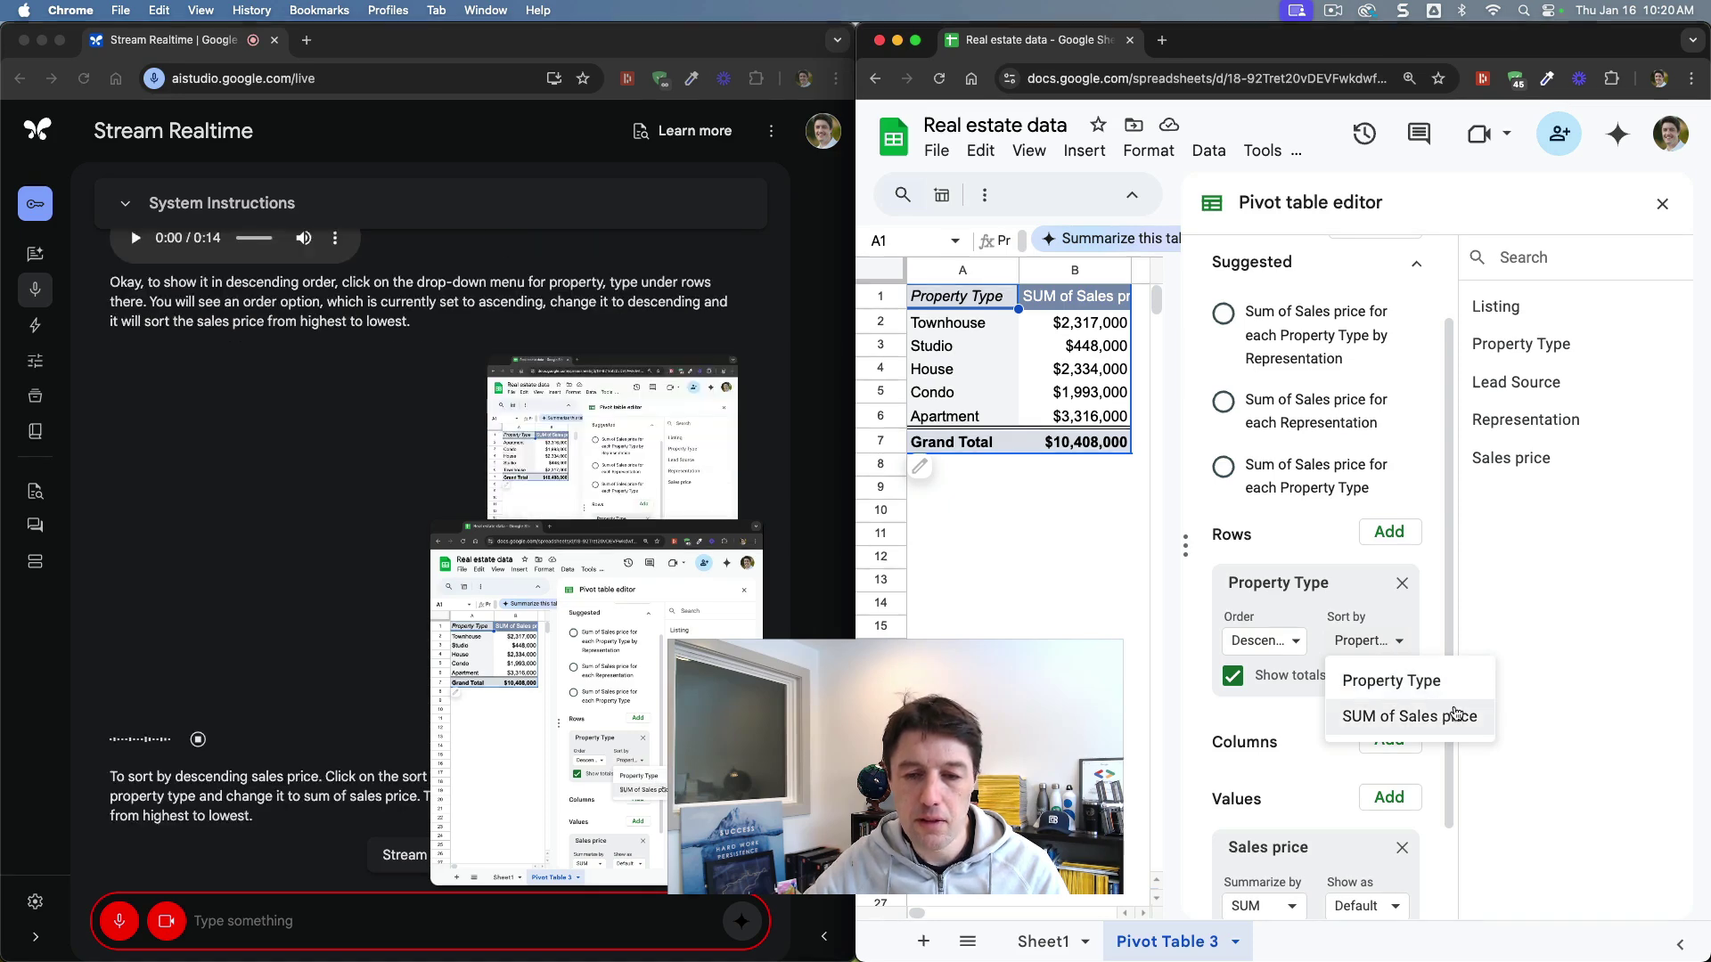
left_click(1455, 714)
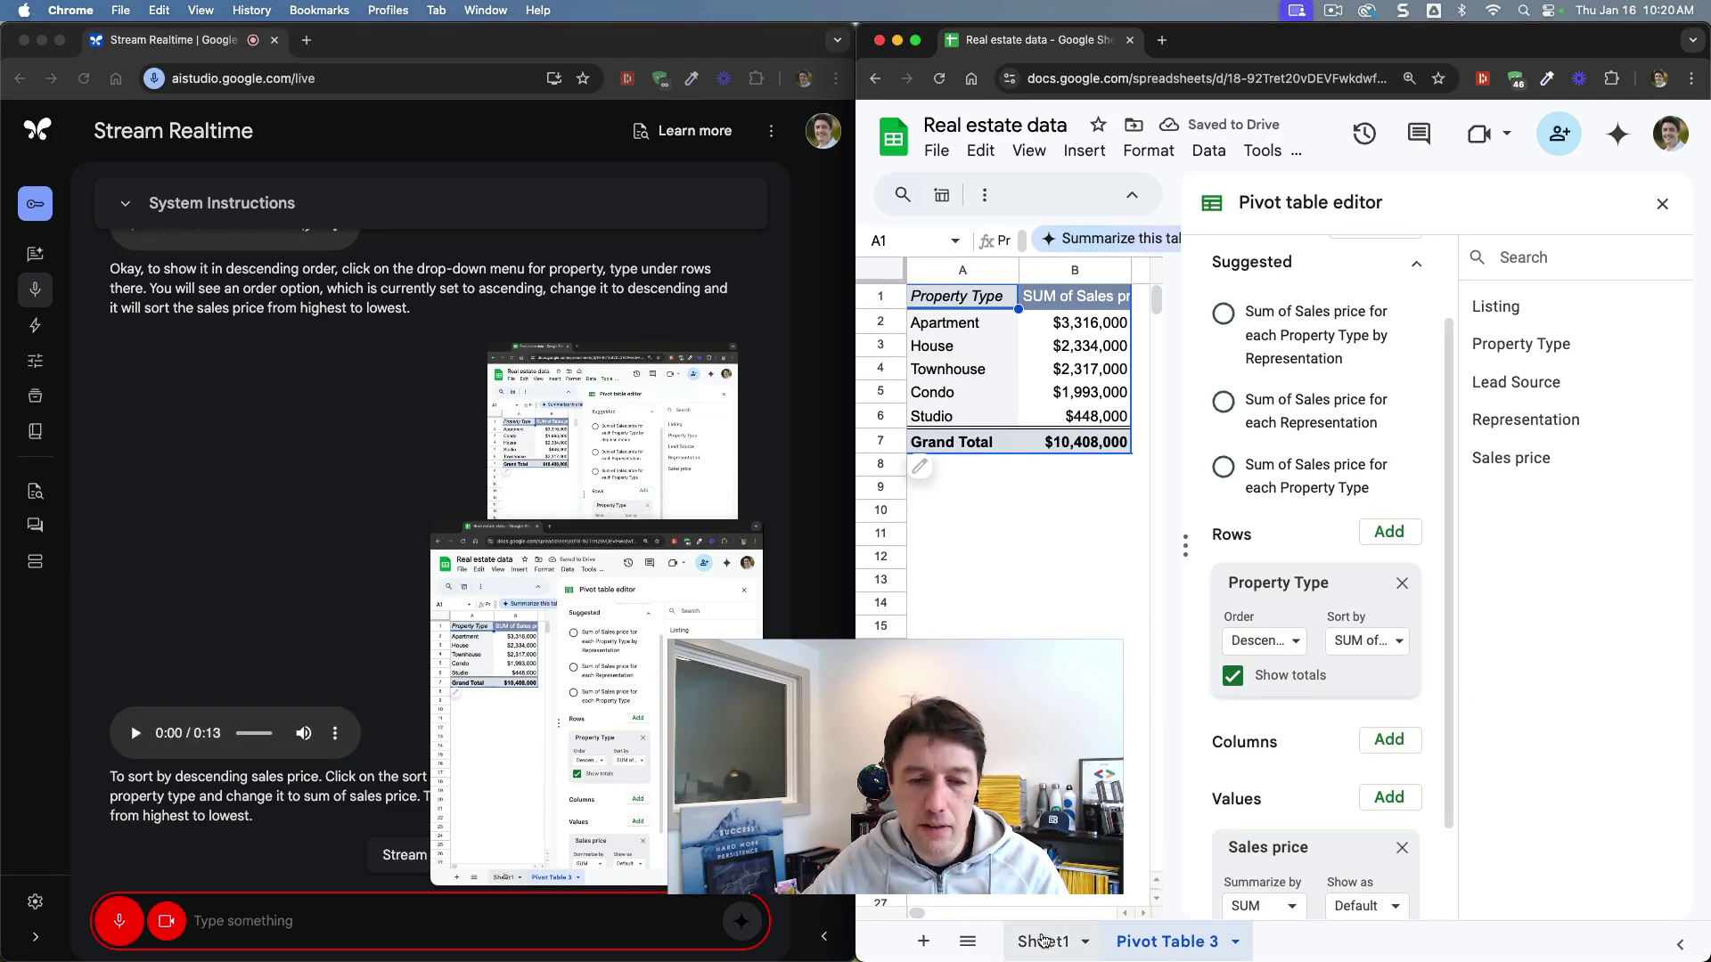
Step: Review the Representation column values in Sheet1's raw data
left_click(1043, 942)
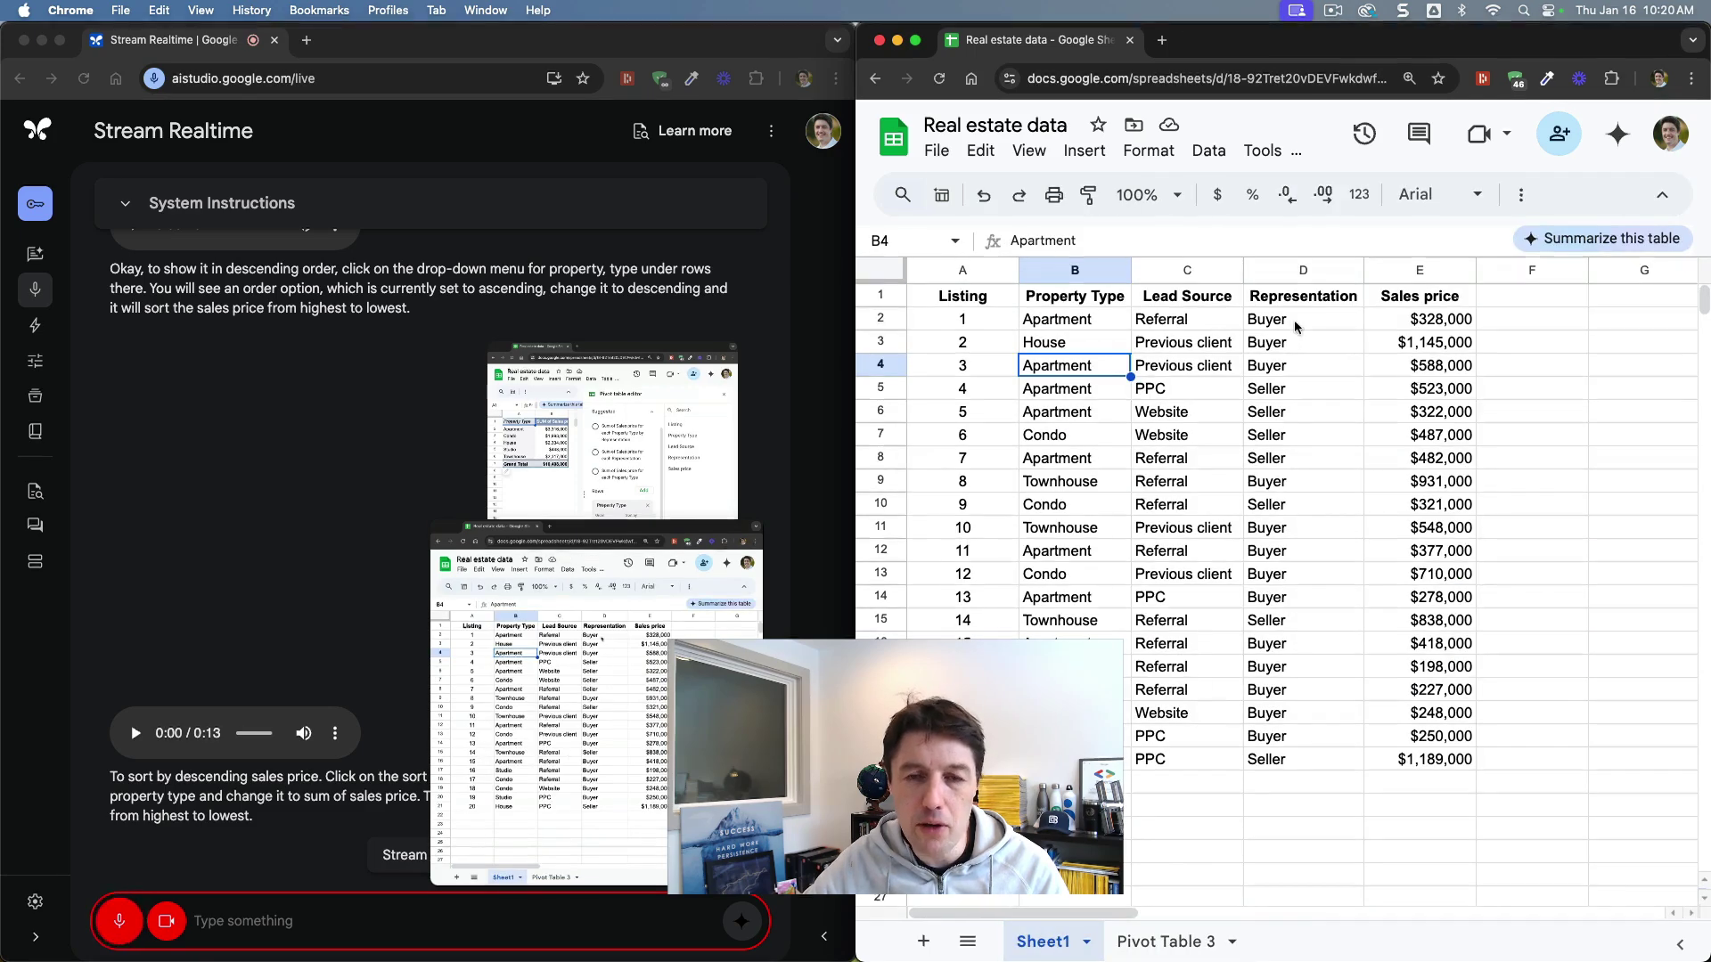
left_click_drag(1301, 295, 1301, 504)
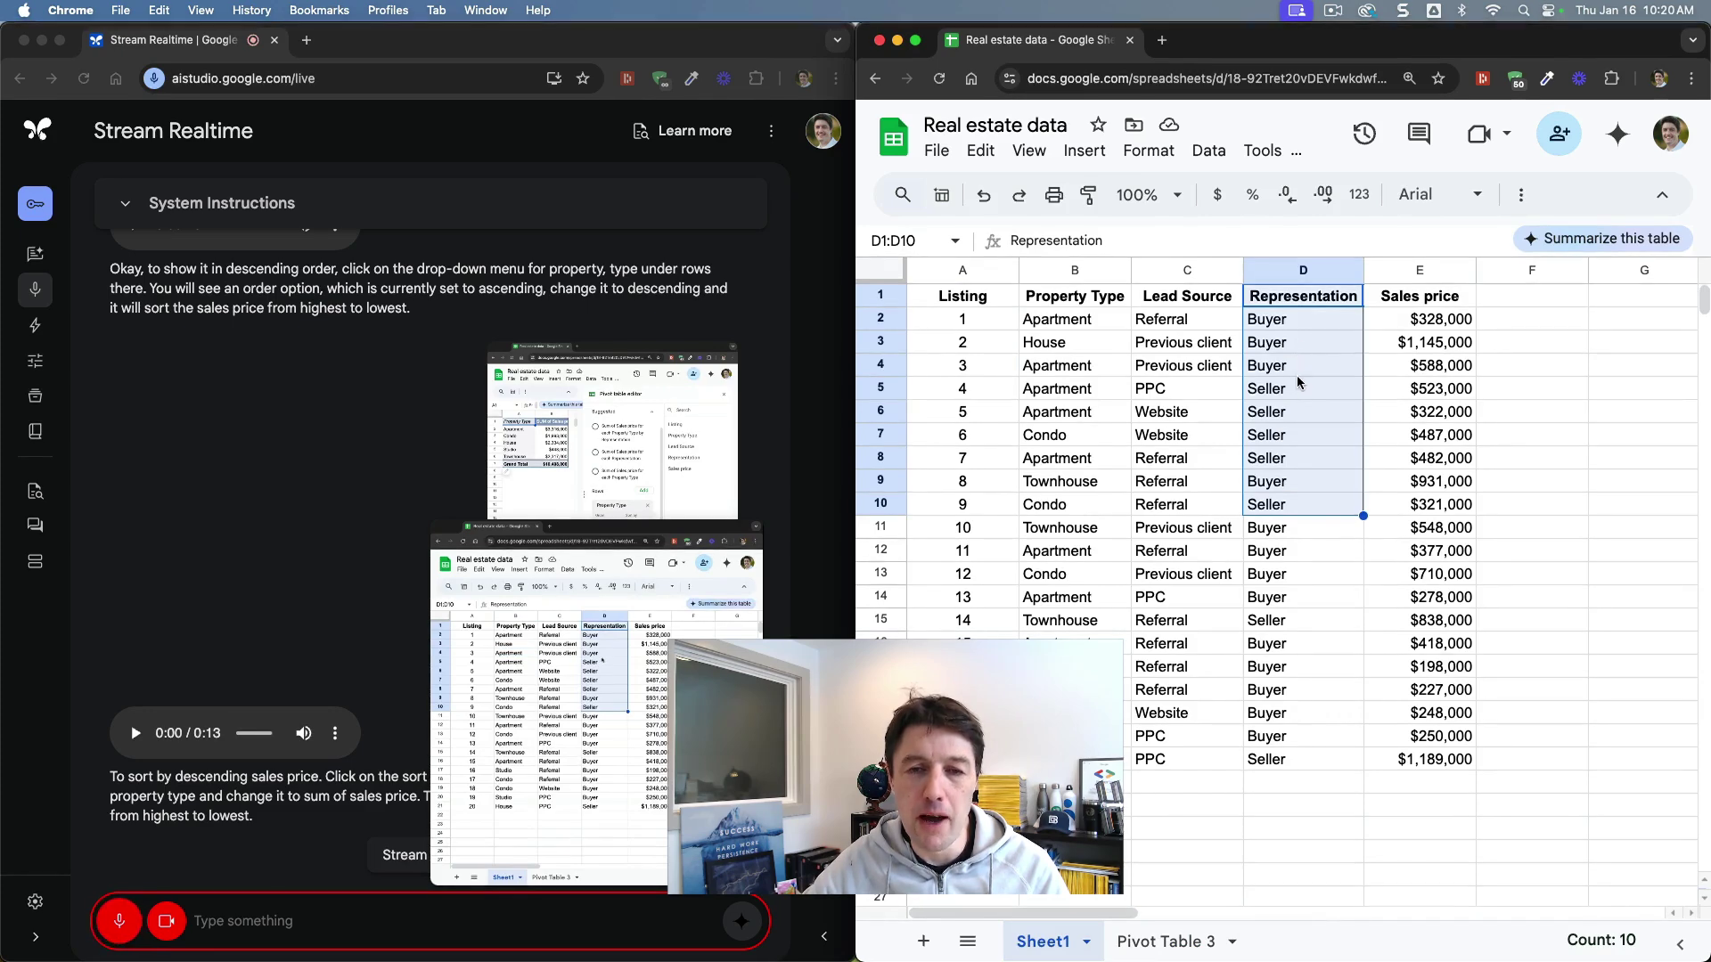
left_click(1299, 367)
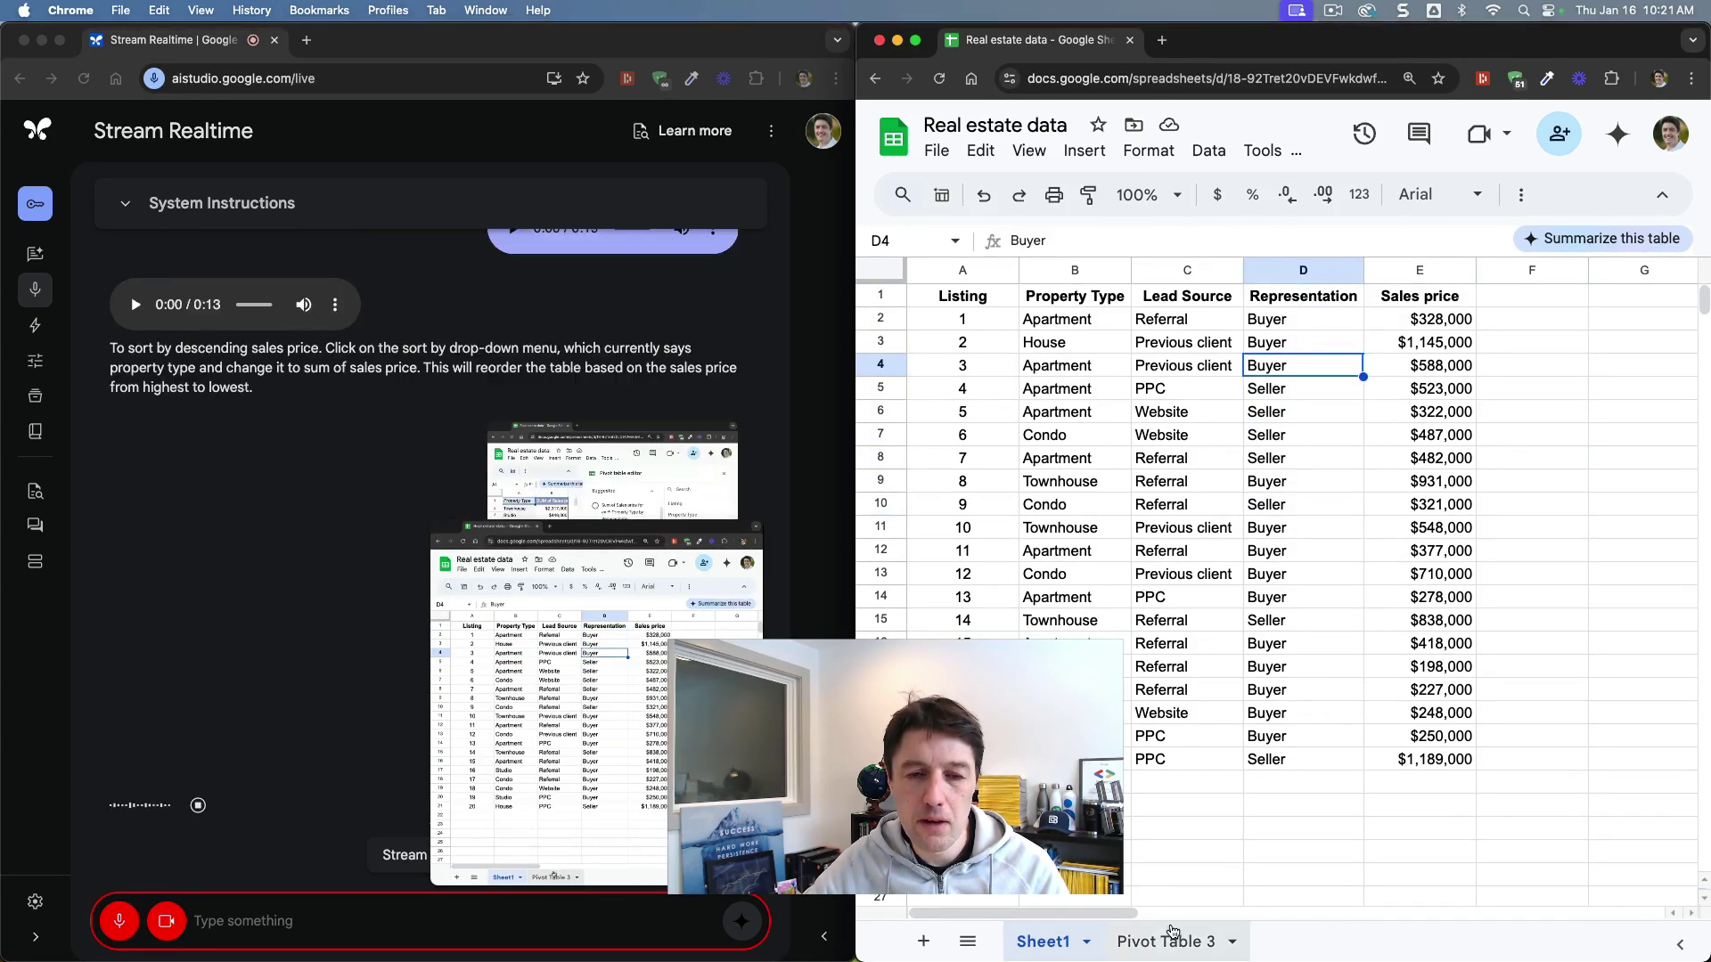
Step: Add Representation as the pivot column field on Pivot Table 3 and close the editor
left_click(1173, 933)
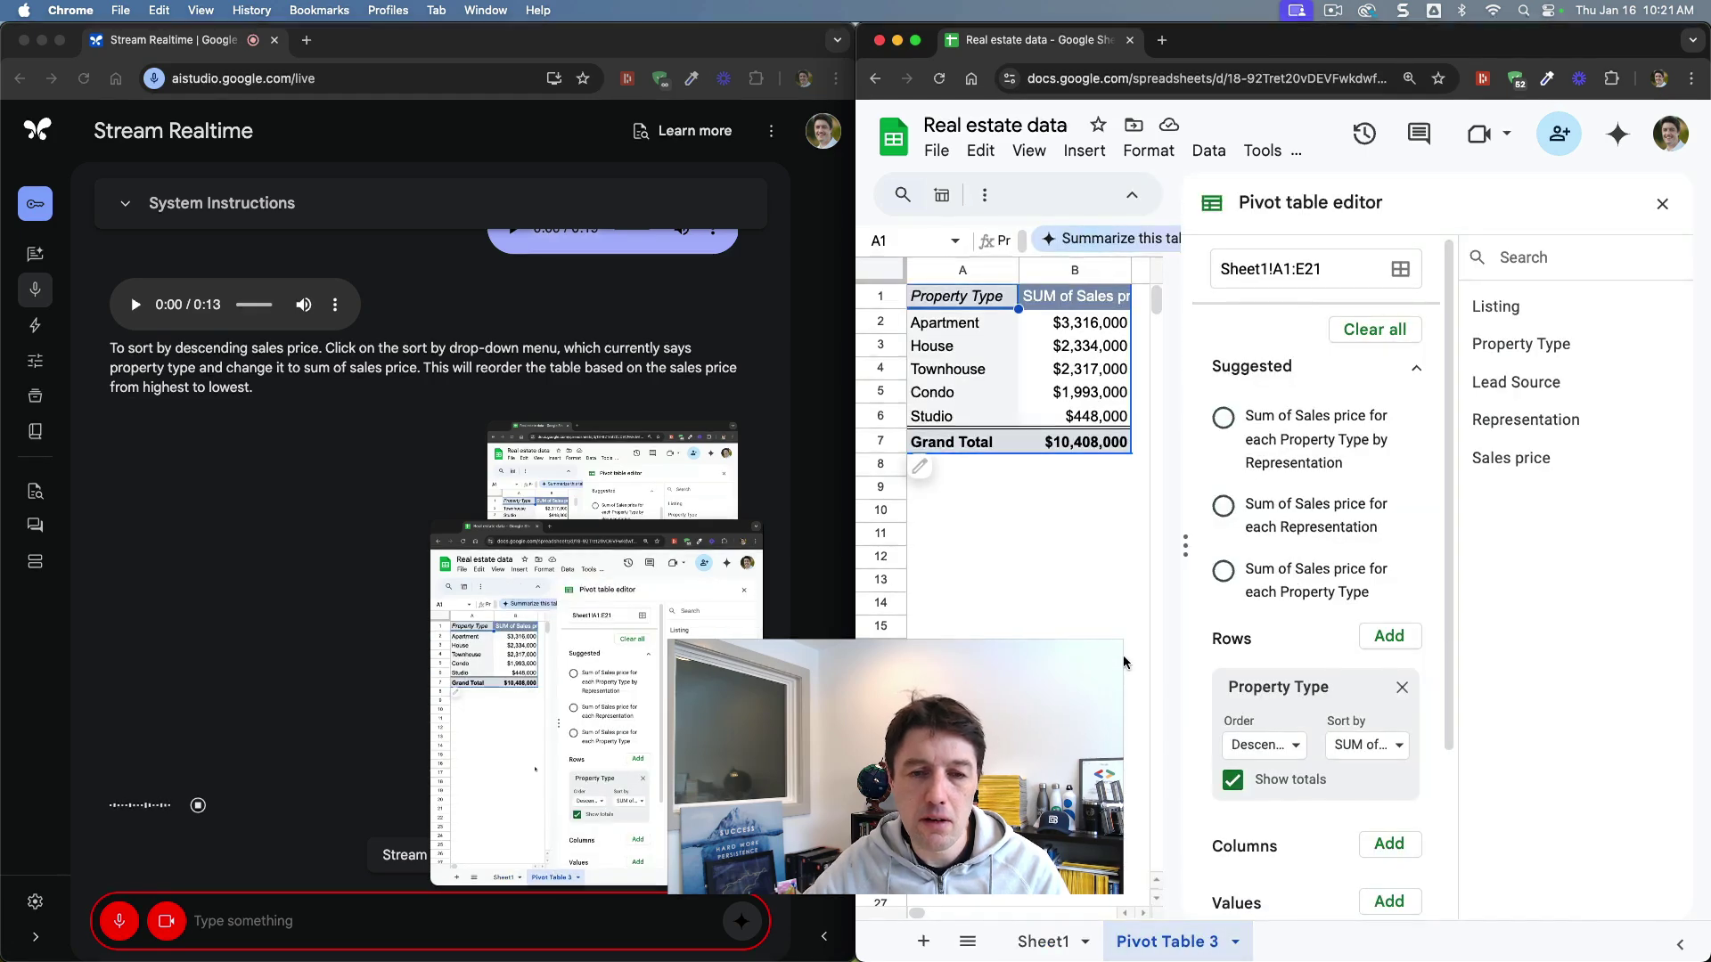
scroll(1319, 570, "down", 3)
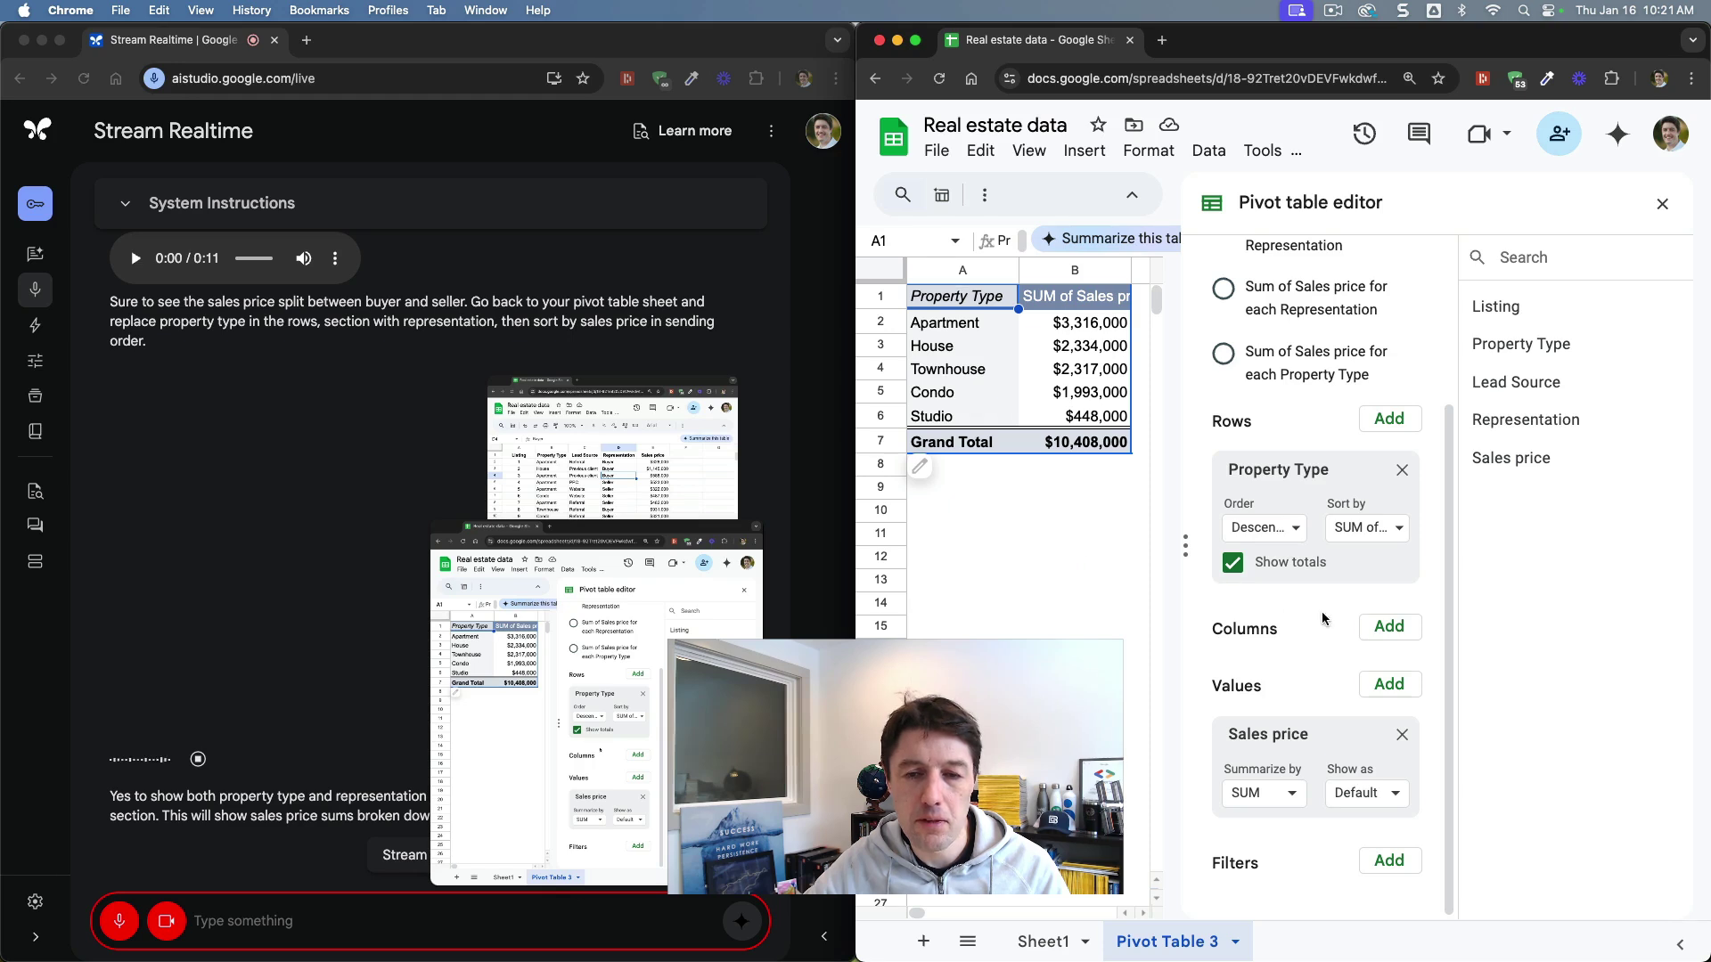
left_click(1388, 628)
left_click(1443, 783)
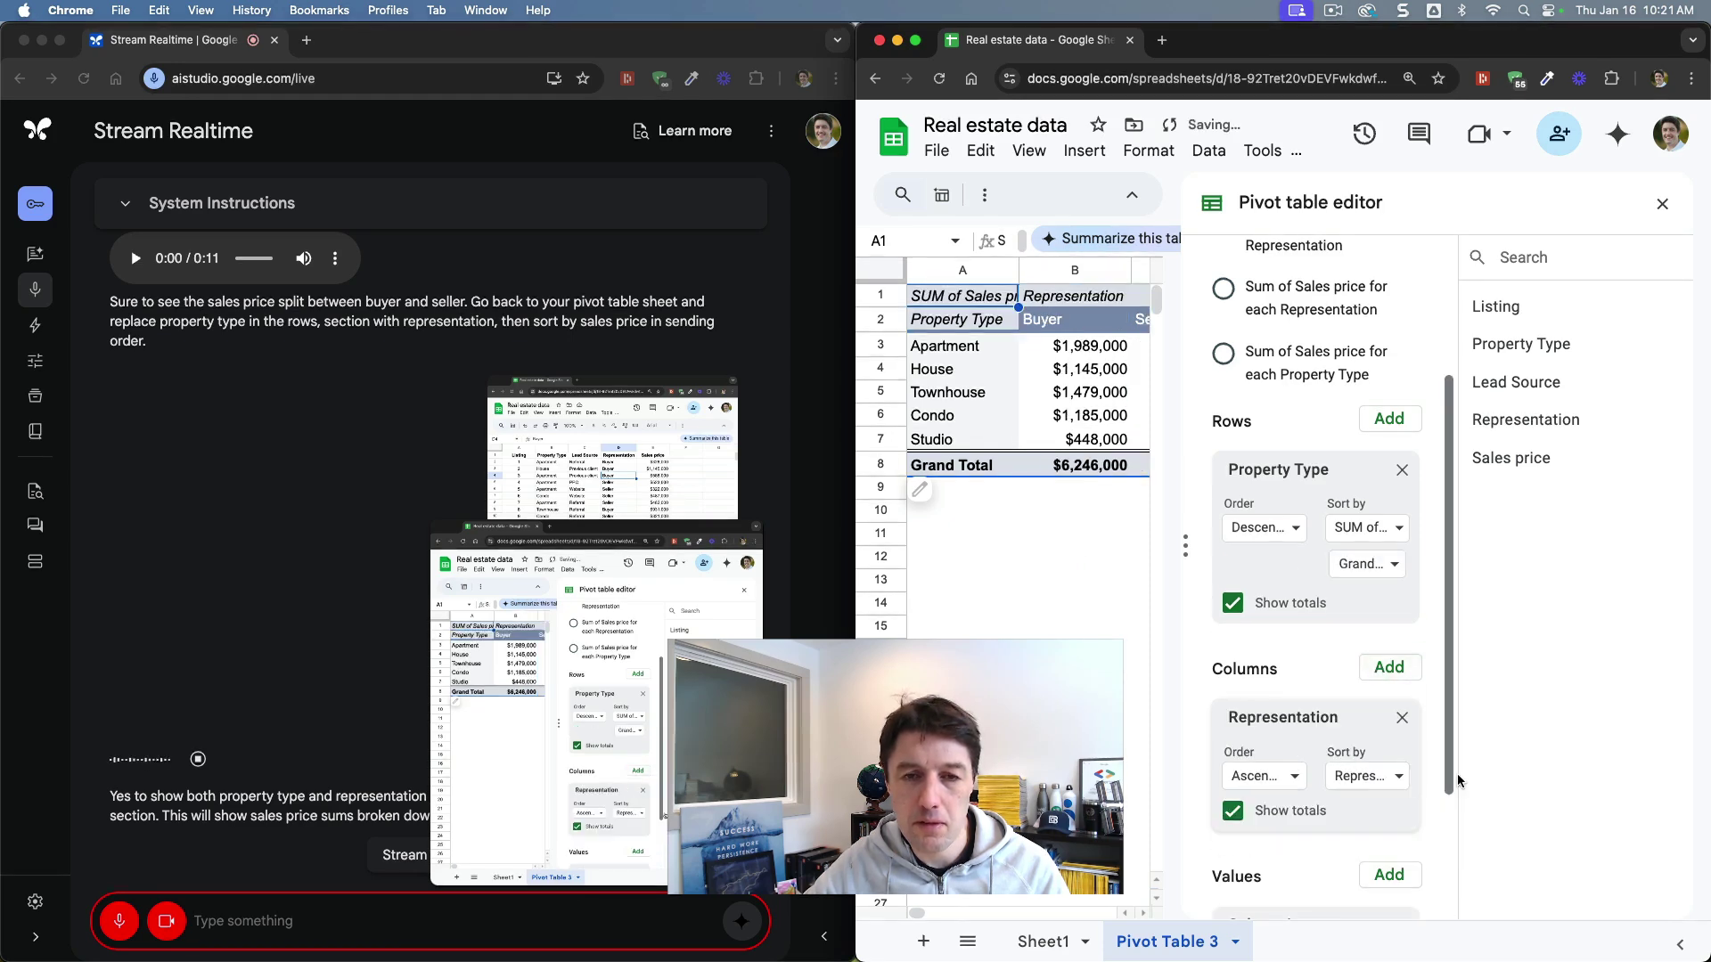
left_click(1662, 203)
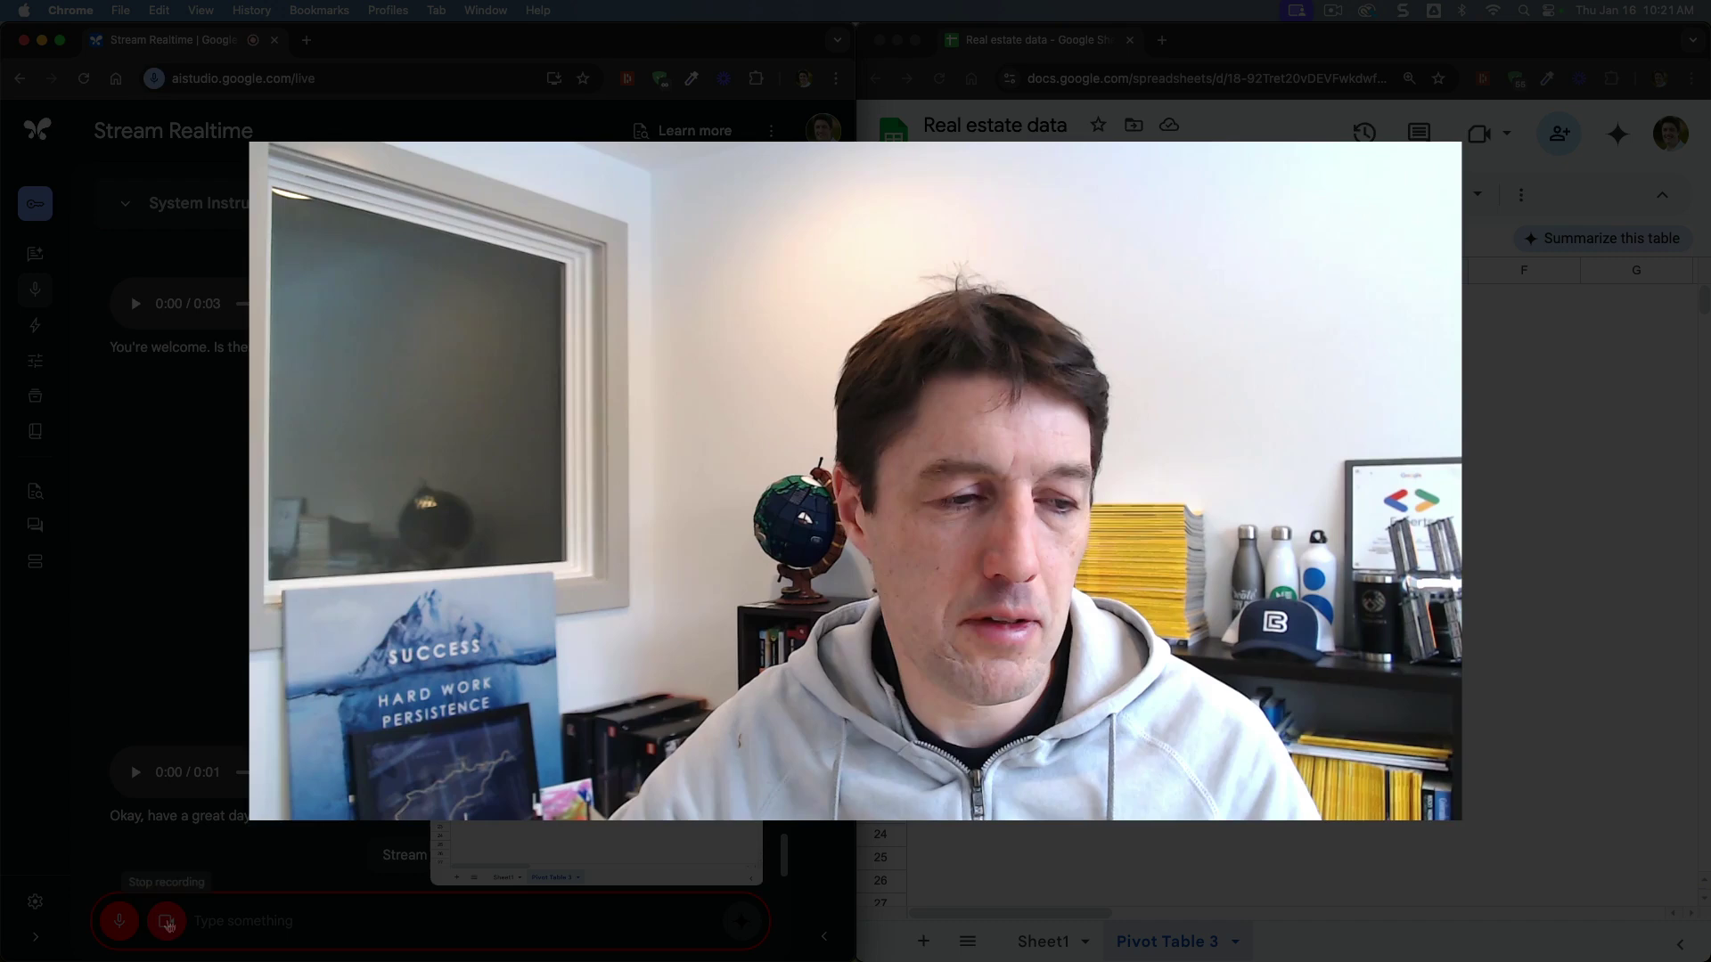
Step: Stop the Gemini screen share and return to the Google Sheets window
left_click(167, 922)
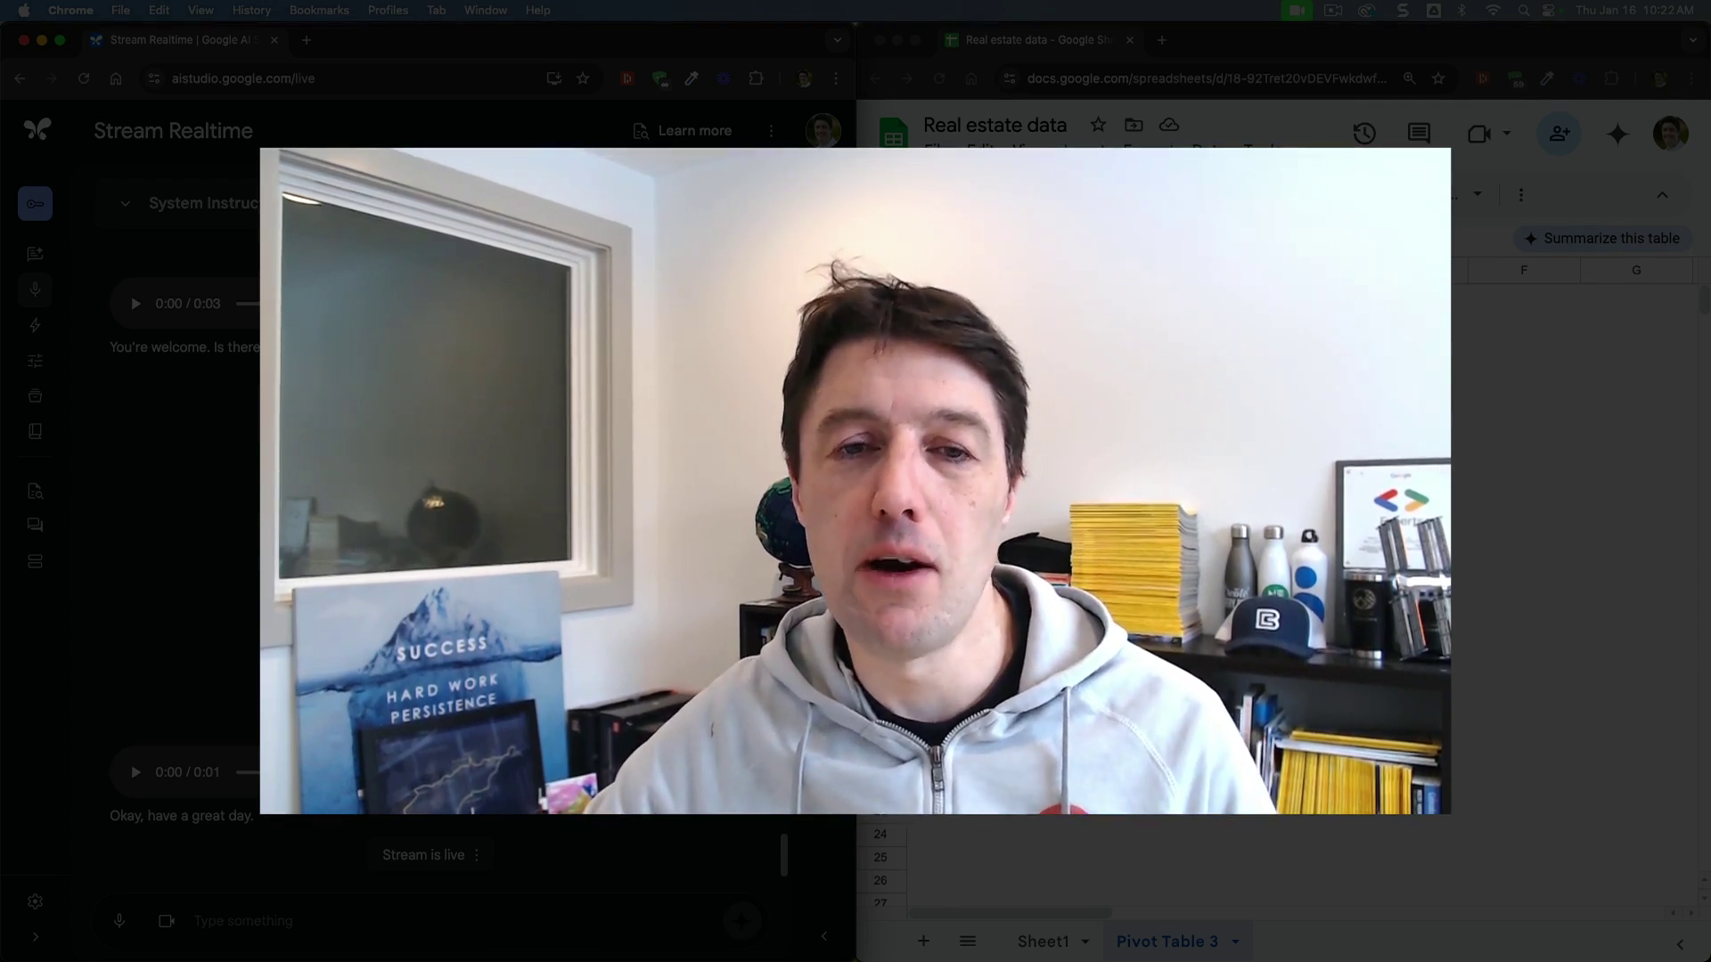
key("super+grave")
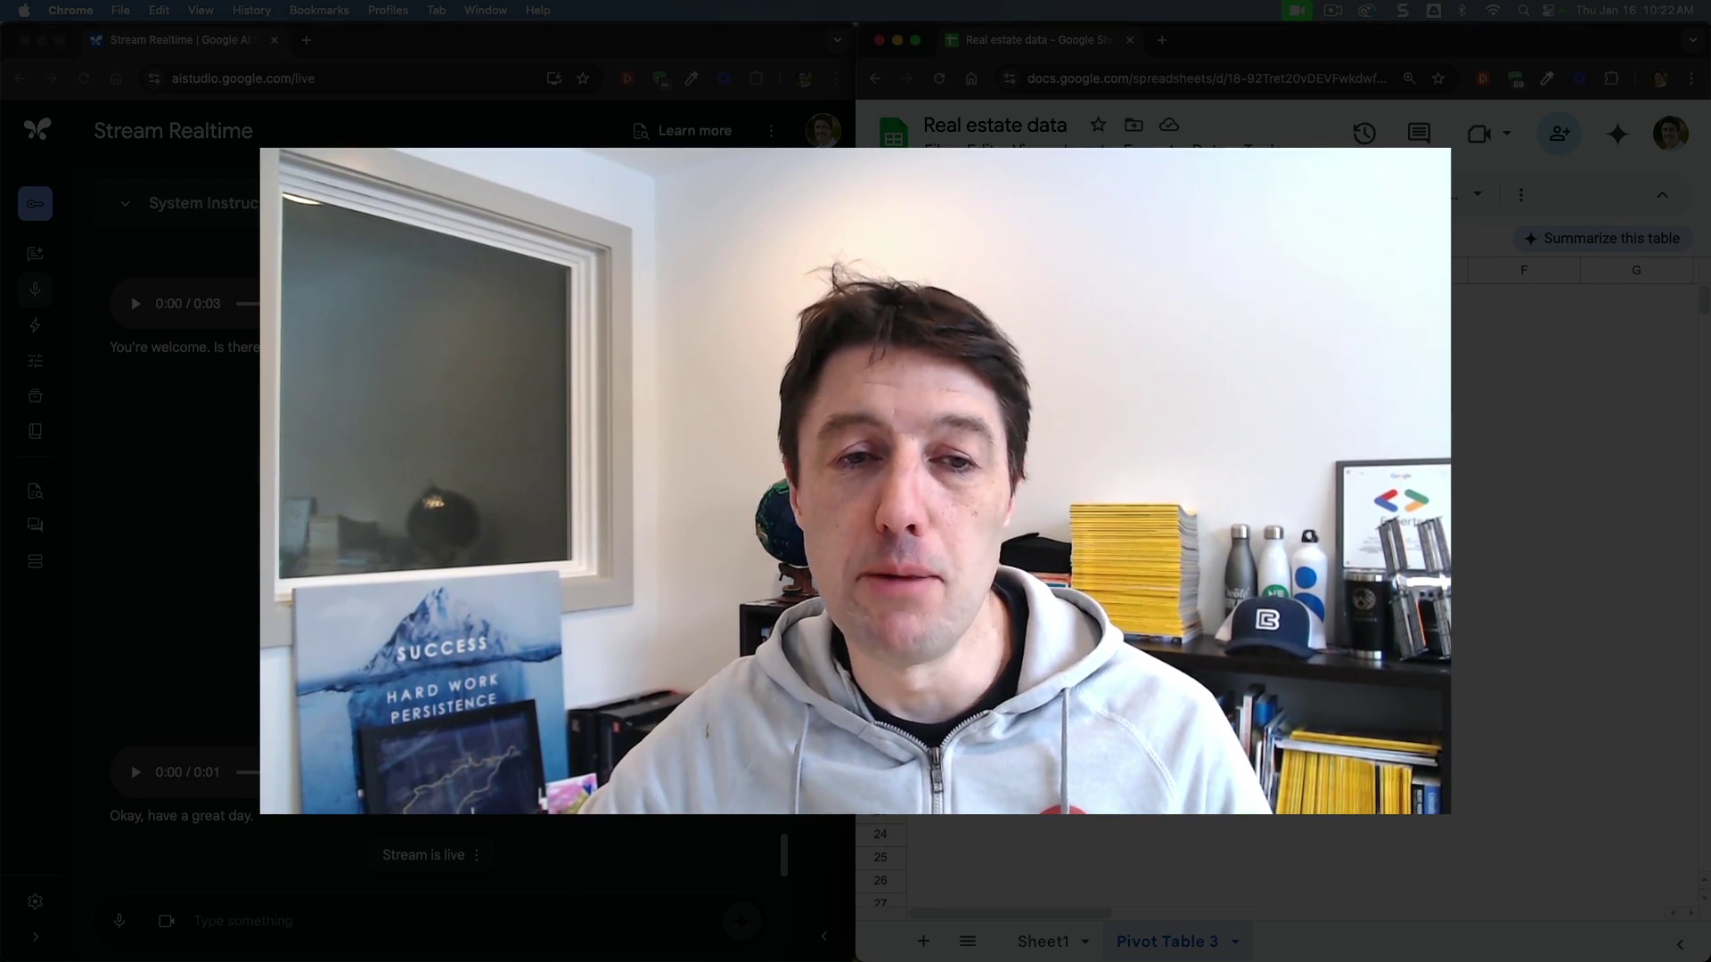